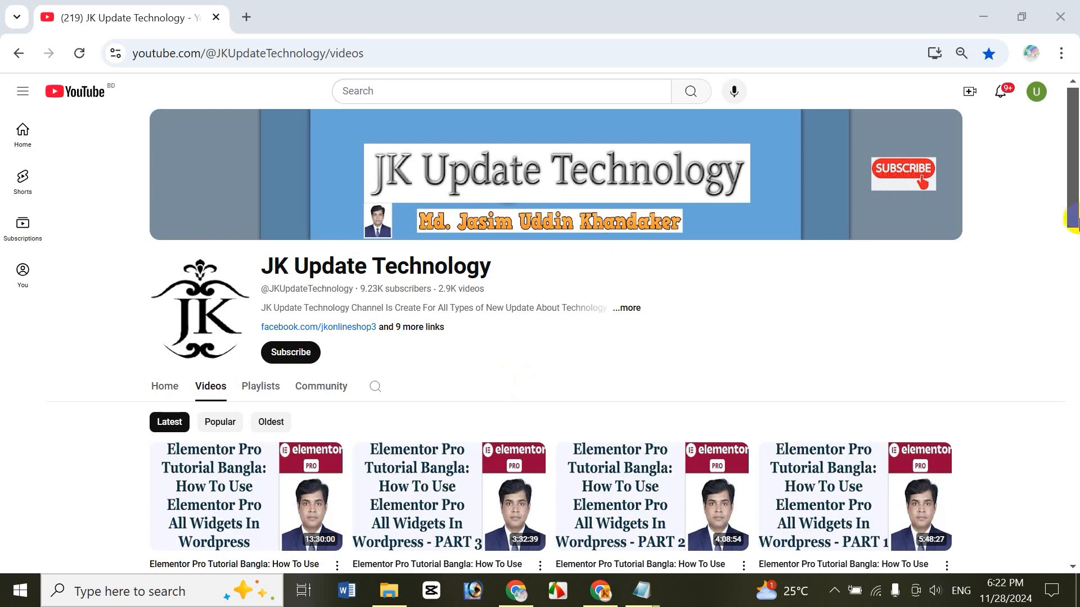
- Search the JK Update Technology channel for "elementor free all widgets"
drag(1073, 206, 1076, 239)
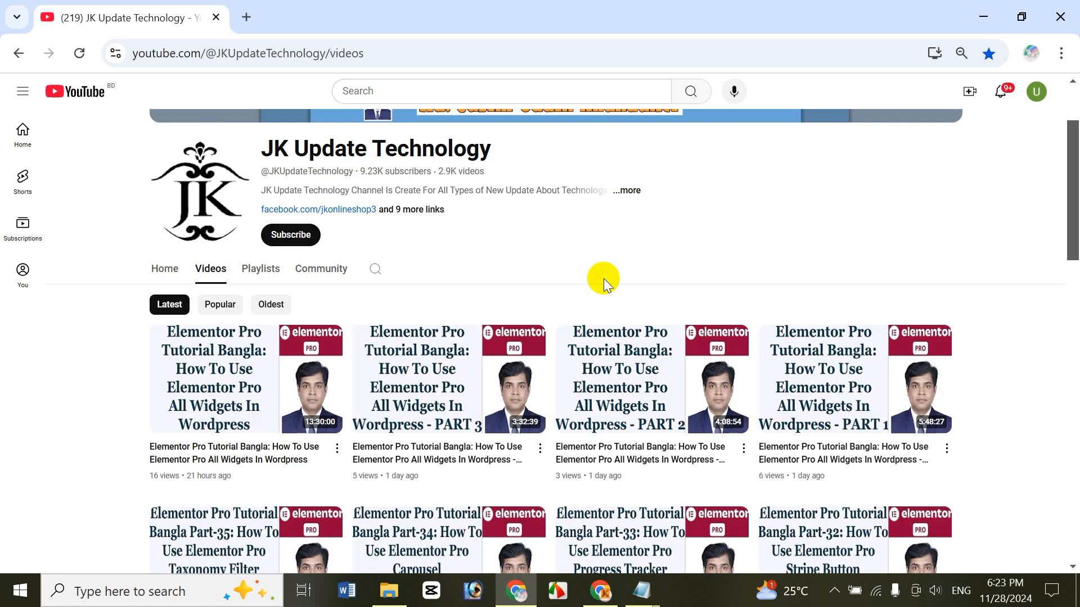
click(374, 268)
text(eleme)
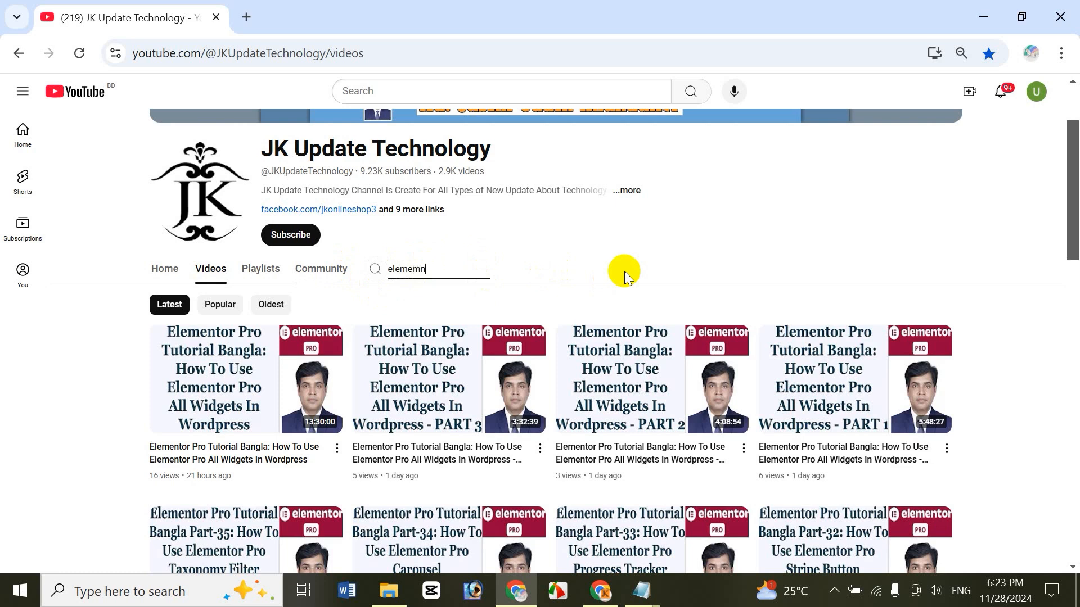
text(ntor free)
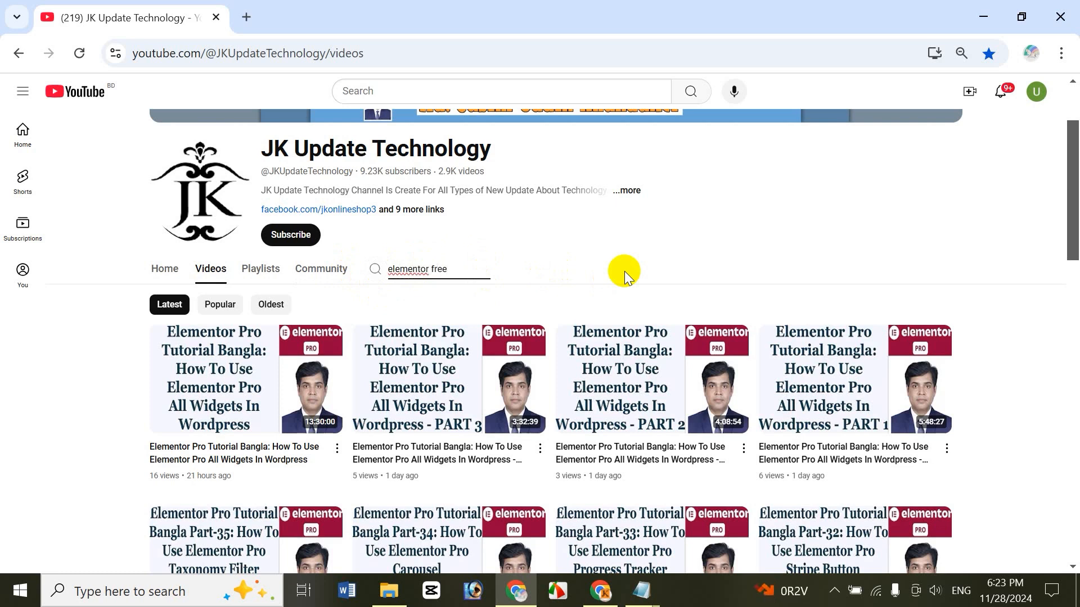
text( all widgets)
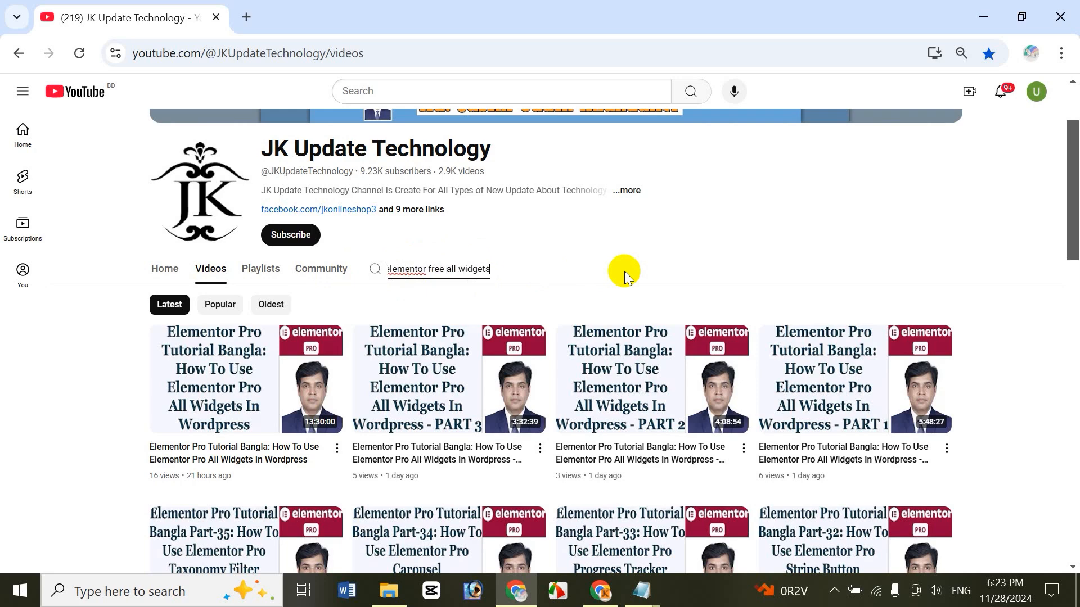
key(Return)
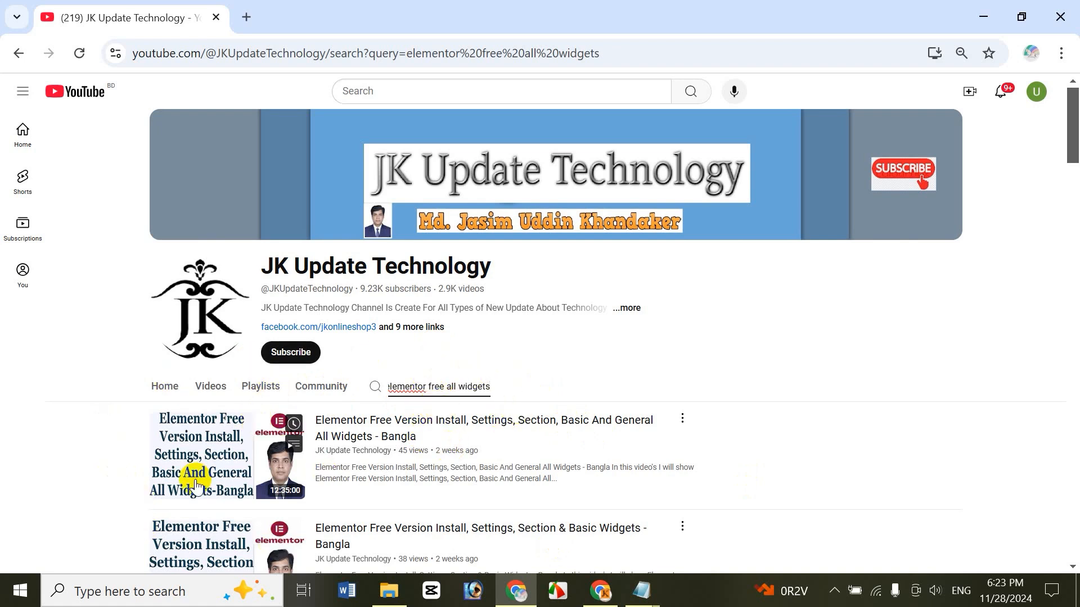
- Return to the channel's video list and look over the latest Elementor Pro uploads
click(212, 388)
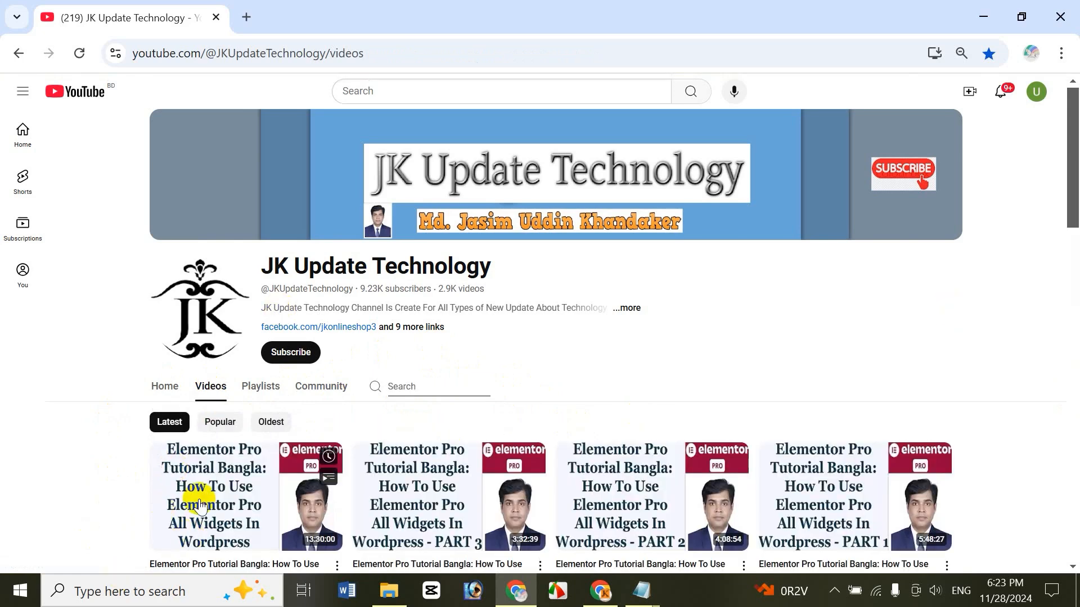
scroll(916, 214, down, 1)
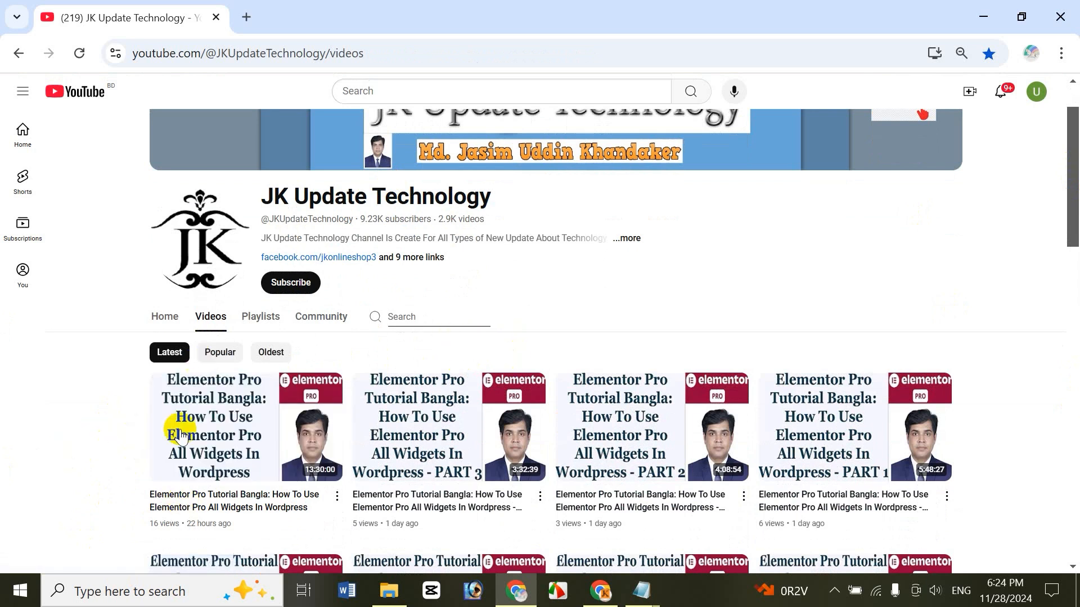
mouse_move(169, 444)
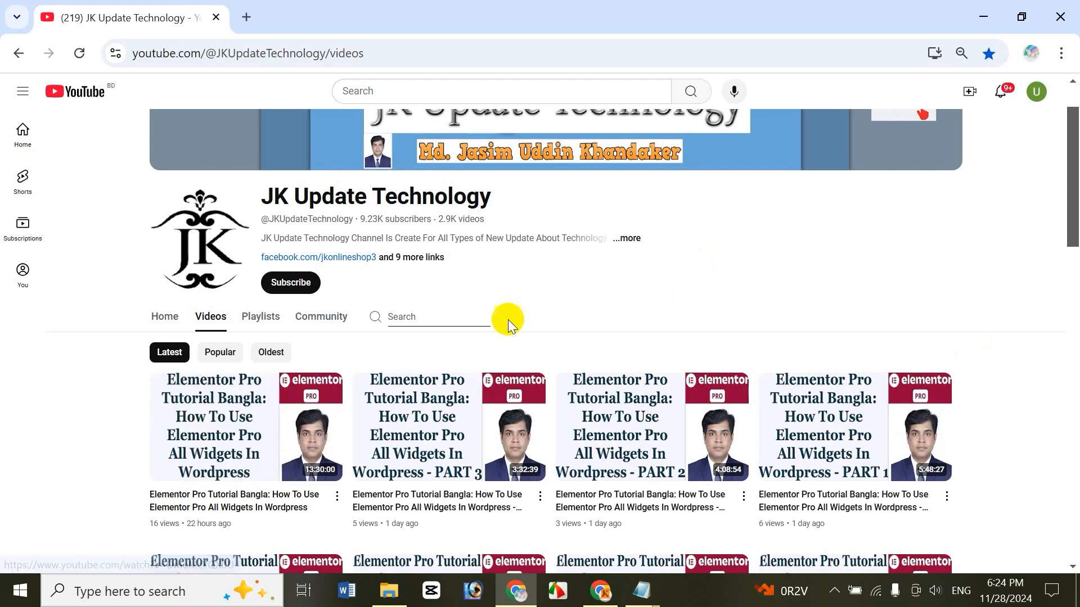
- Look through the channel's created playlists and return to its video list
click(274, 316)
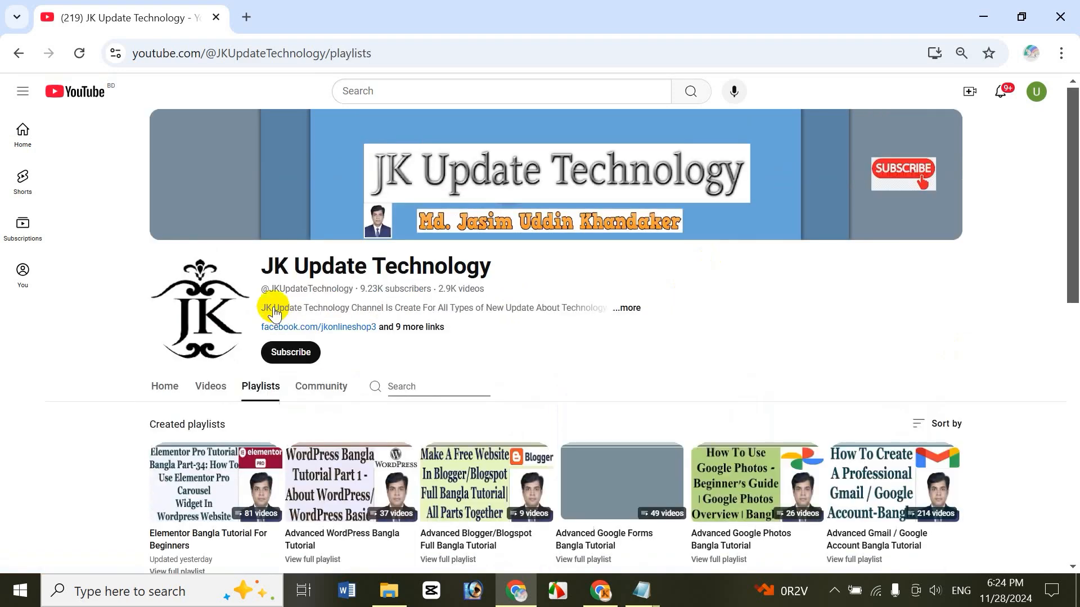
drag(1074, 243, 1071, 301)
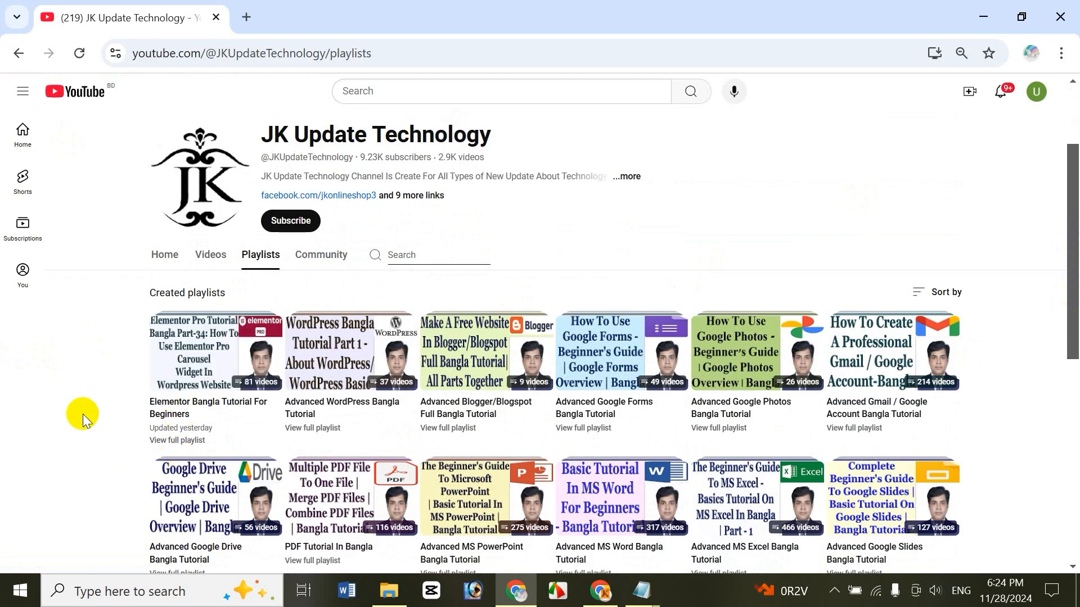
drag(1074, 290, 1076, 428)
scroll(1074, 427, down, 1)
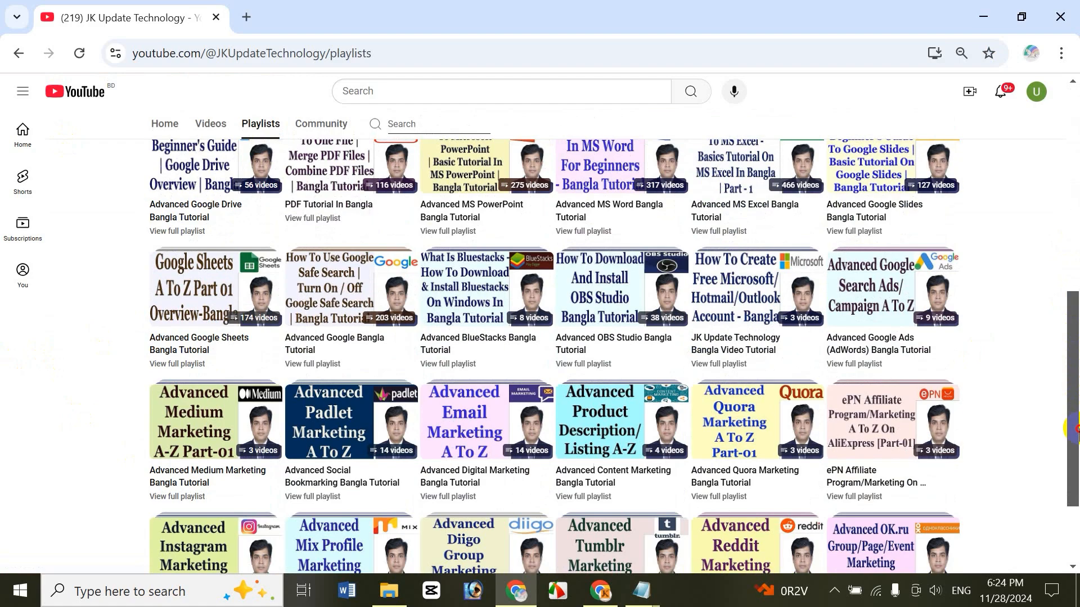
scroll(280, 281, up, 6)
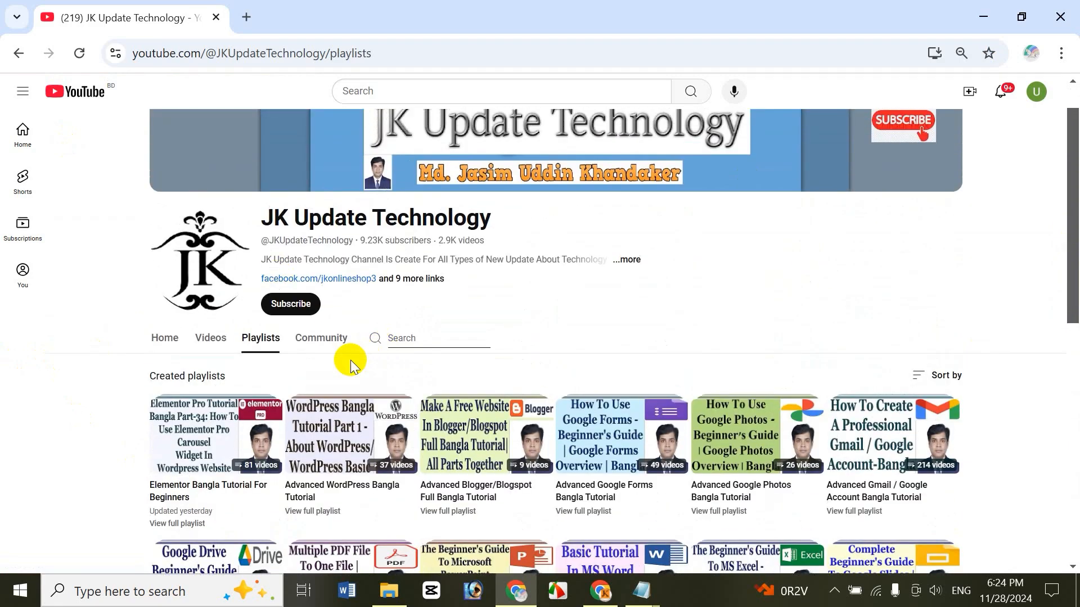
click(209, 337)
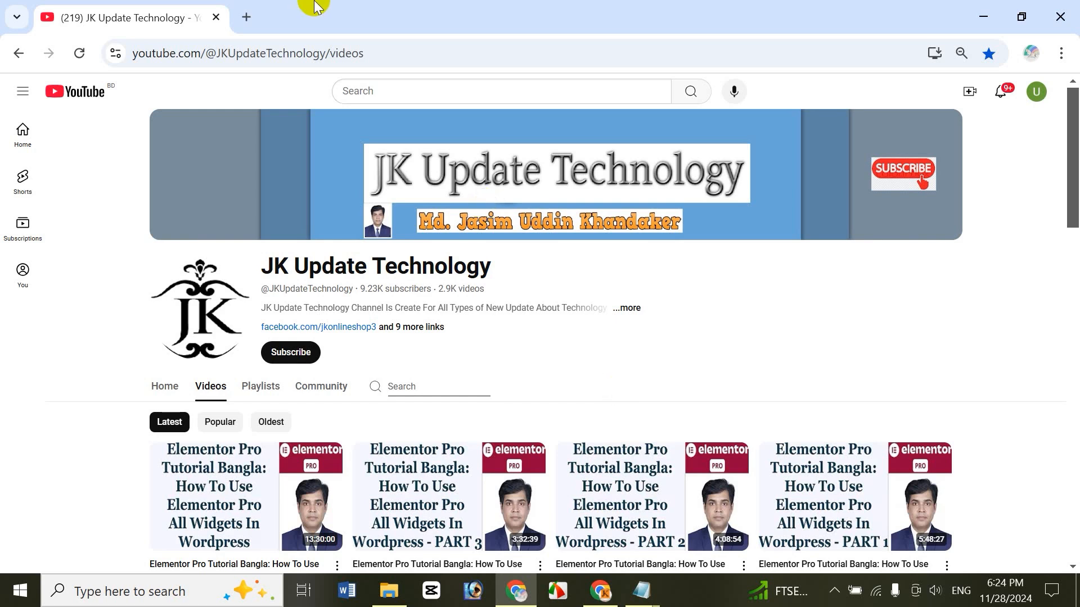
- Open the live site's WordPress login page at jasimonline.com/wp-admin in a new browser tab
click(247, 16)
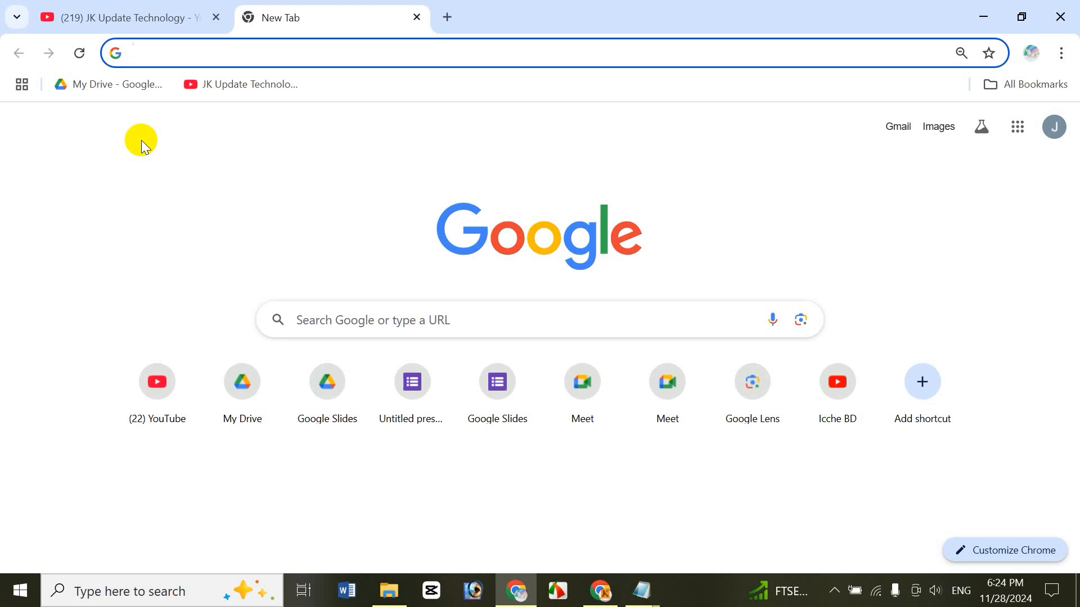
text(jasimonline.com/wp-admin)
key(Right)
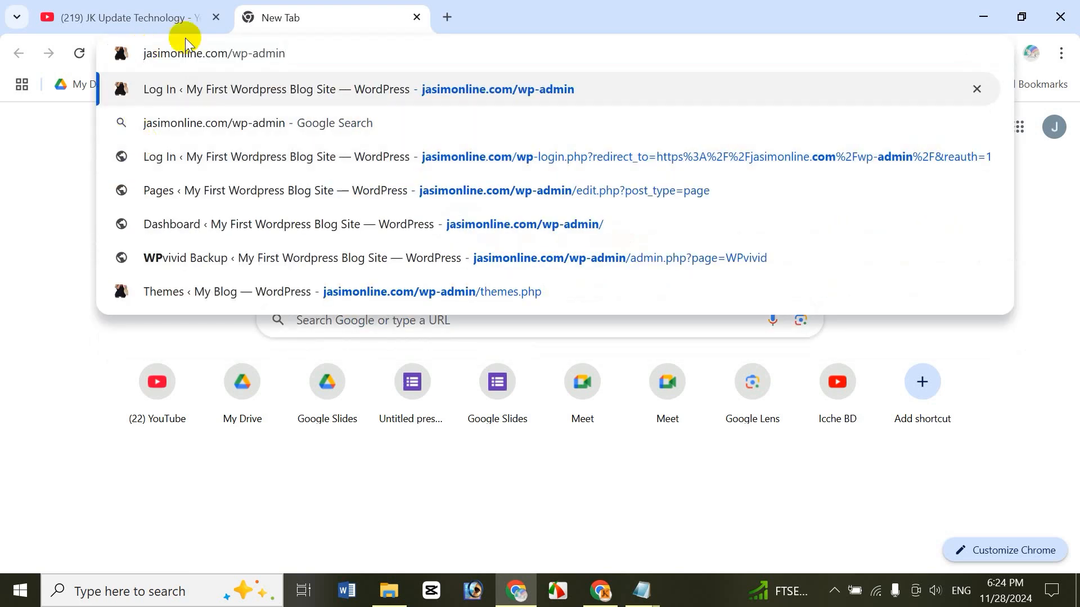
drag(233, 52, 346, 51)
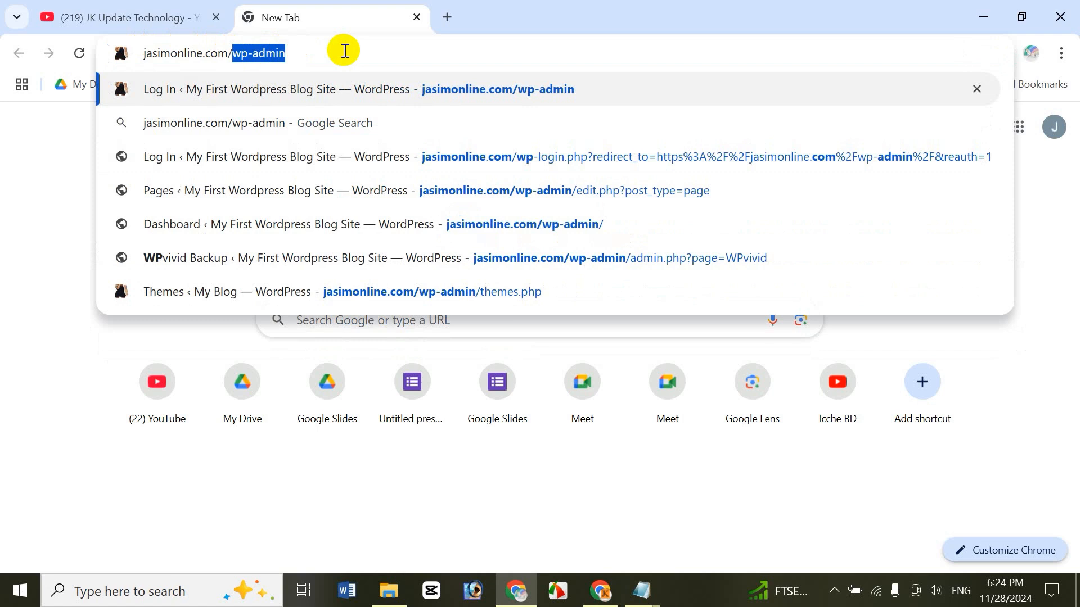
click(345, 51)
key(Return)
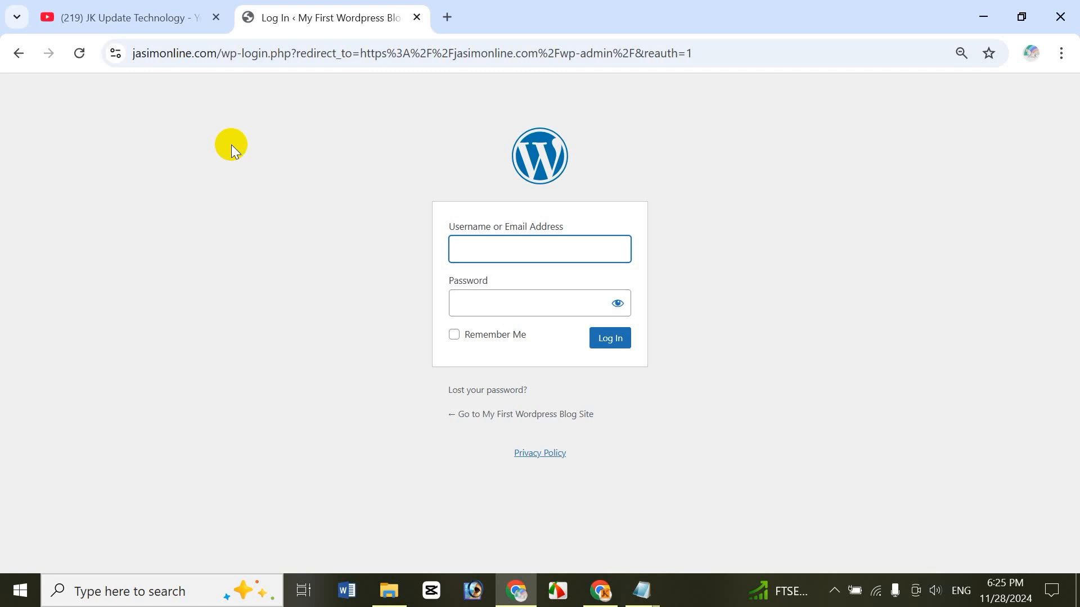
- Launch the XAMPP Control Panel, start the Apache and MySQL modules, and minimize its window
click(117, 13)
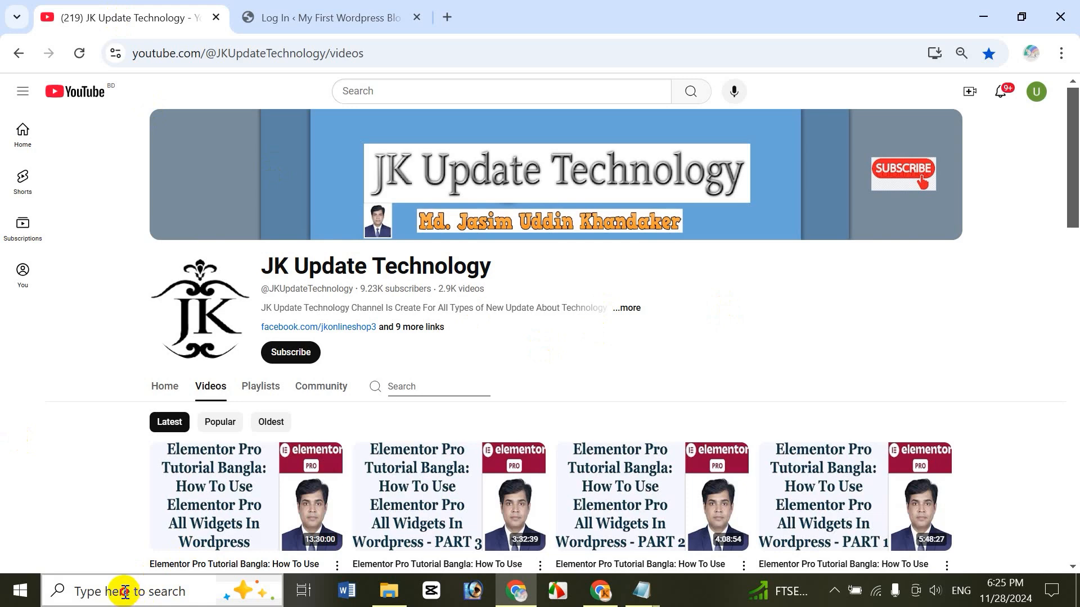
click(104, 596)
text(xam)
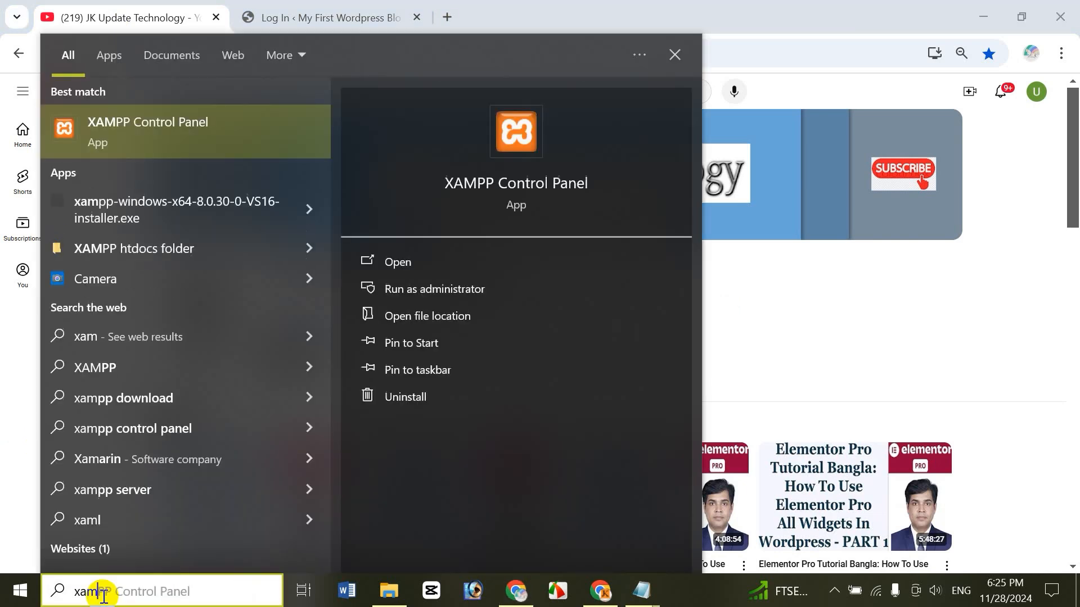
click(178, 140)
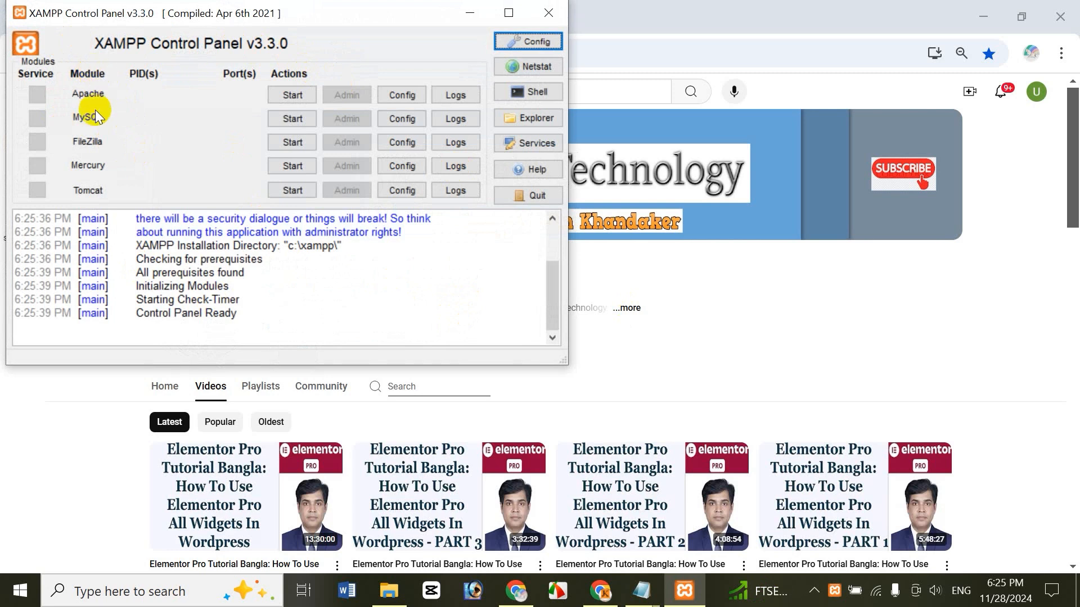
click(288, 96)
click(285, 112)
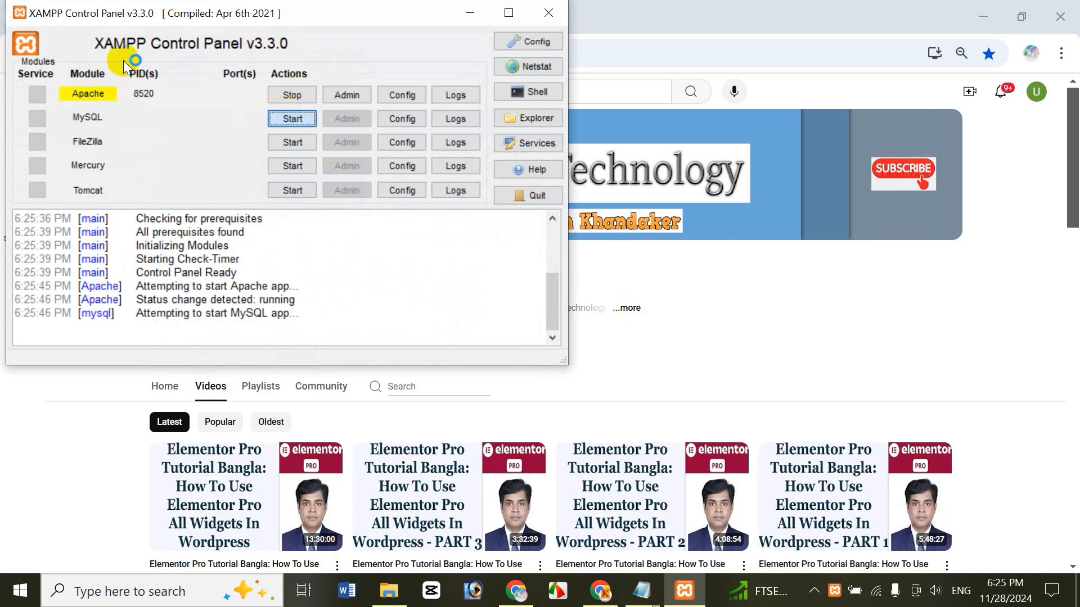
click(470, 12)
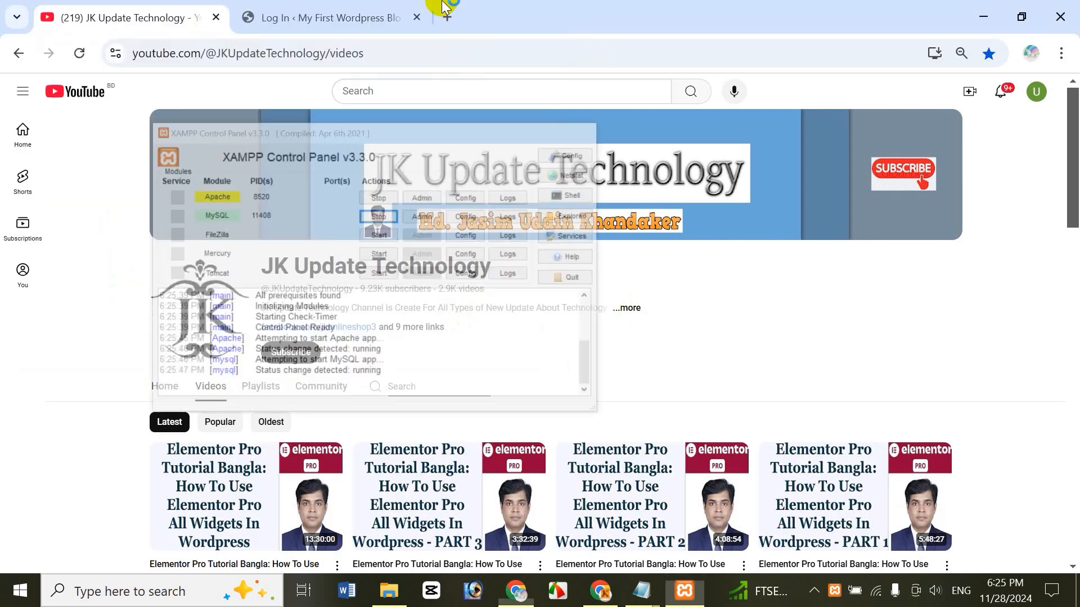
- Open the local site's WordPress login page at localhost/jasim/wp-admin in a new browser tab
click(447, 18)
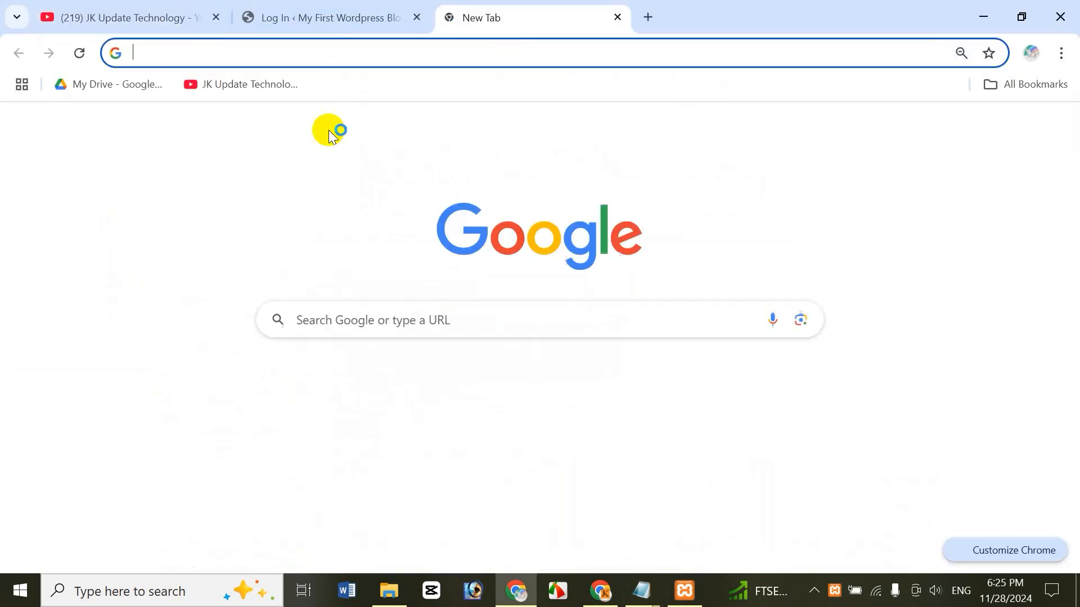
text(localhost/jasim/wp-admin)
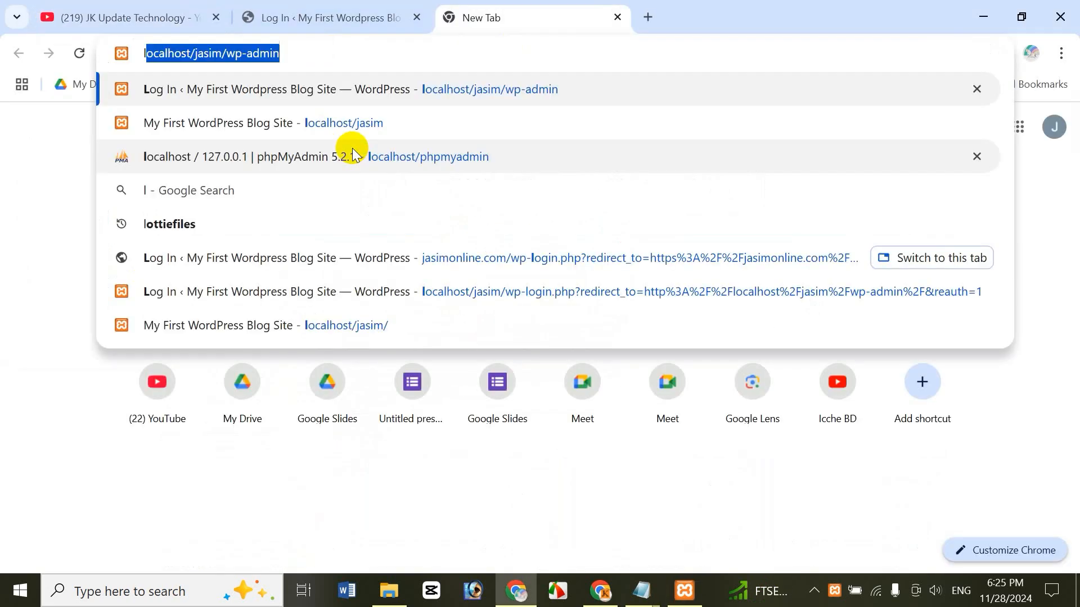
key(Right)
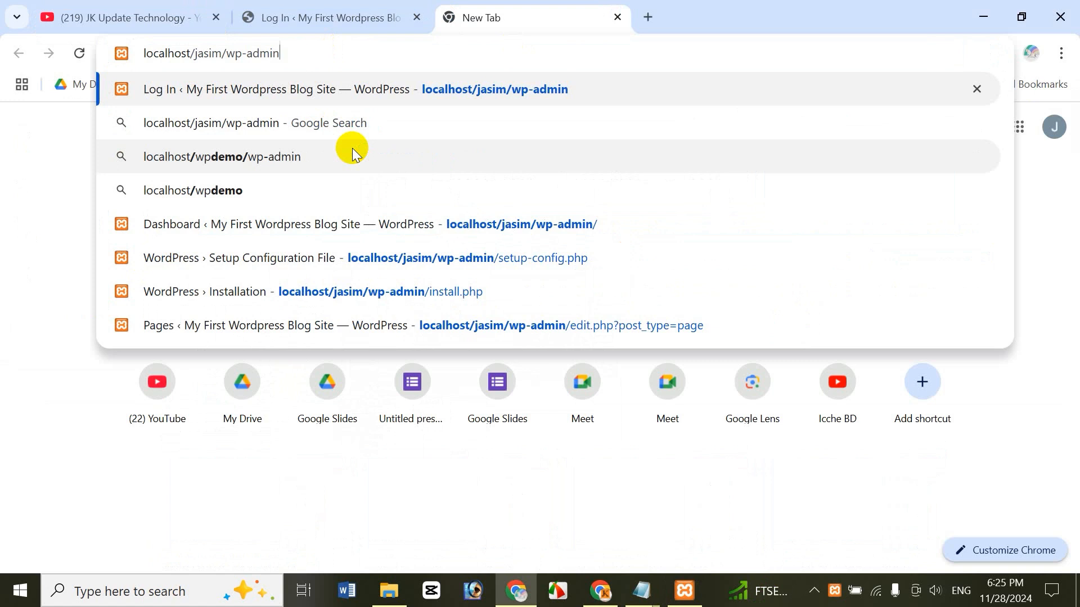
double_click(208, 52)
drag(235, 53, 364, 59)
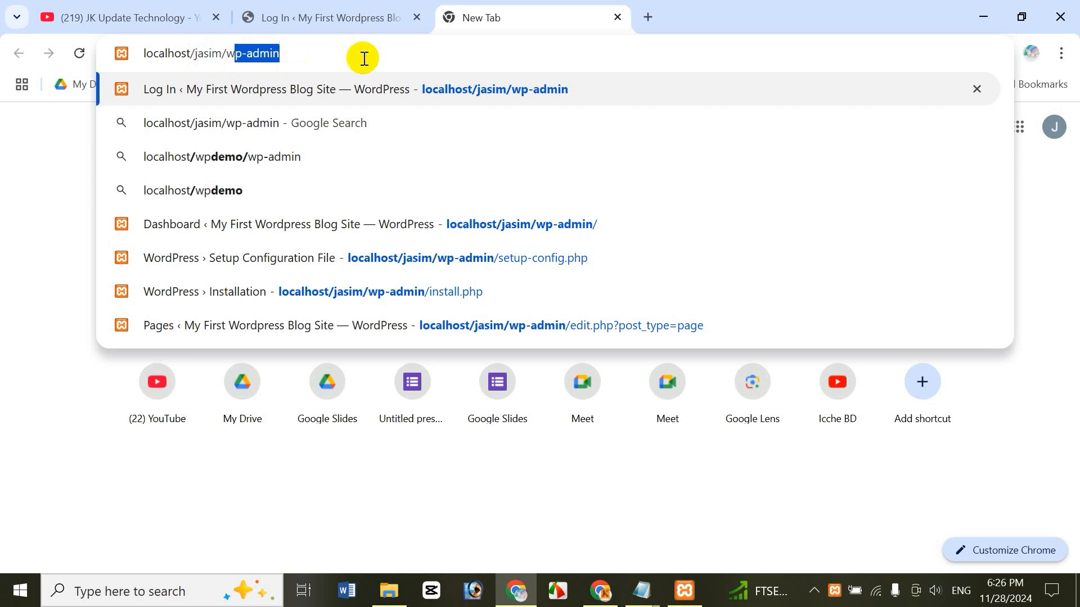
double_click(207, 53)
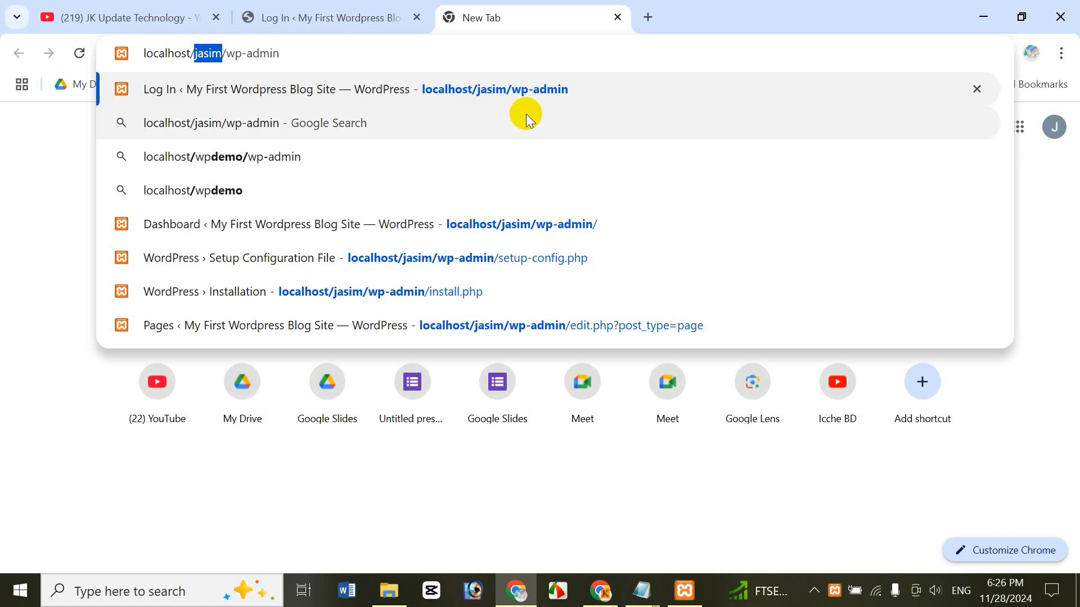
drag(226, 54, 353, 47)
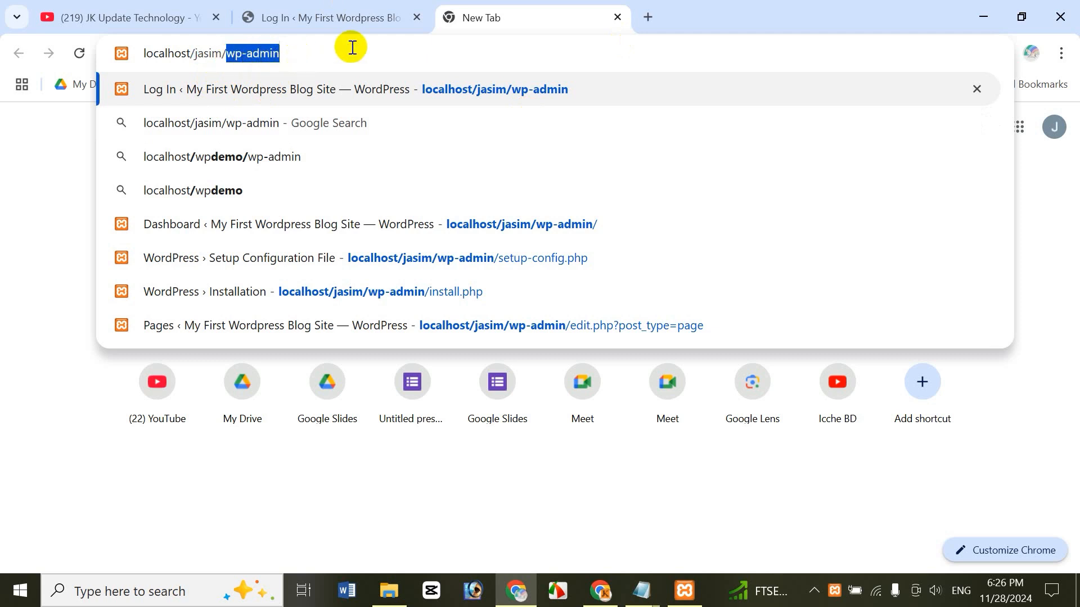
click(350, 47)
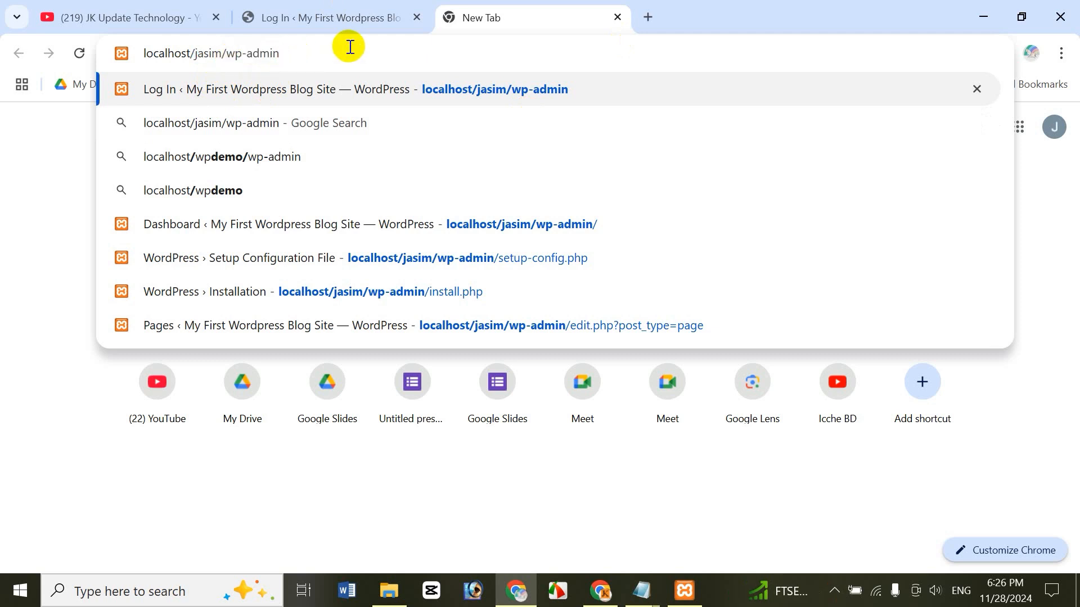
key(Return)
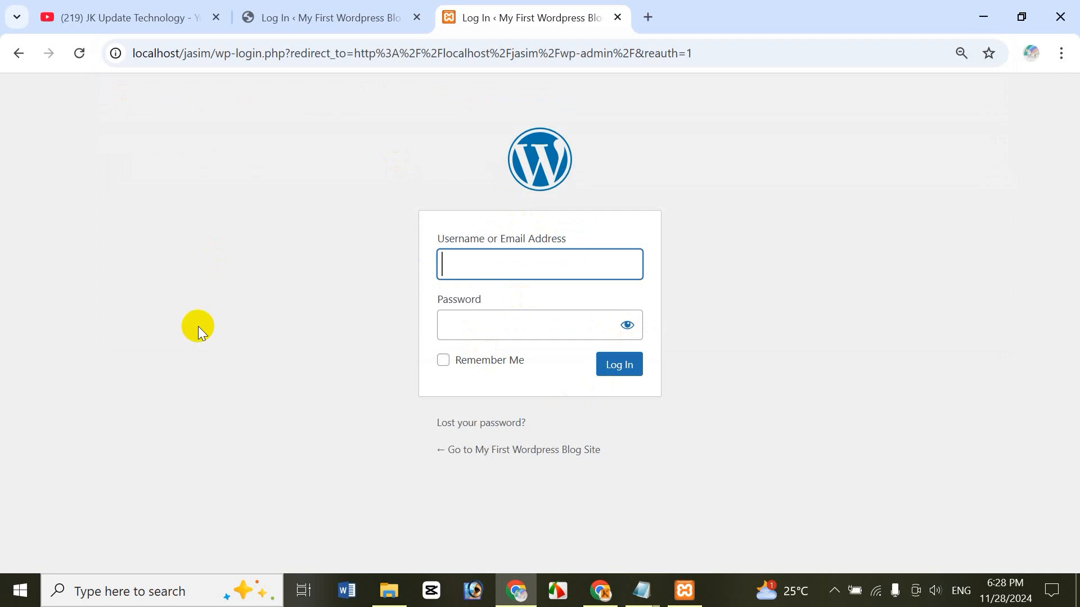
- Log in to the local WordPress site with the account username and password and bring up its dashboard
text(hasan)
key(Tab)
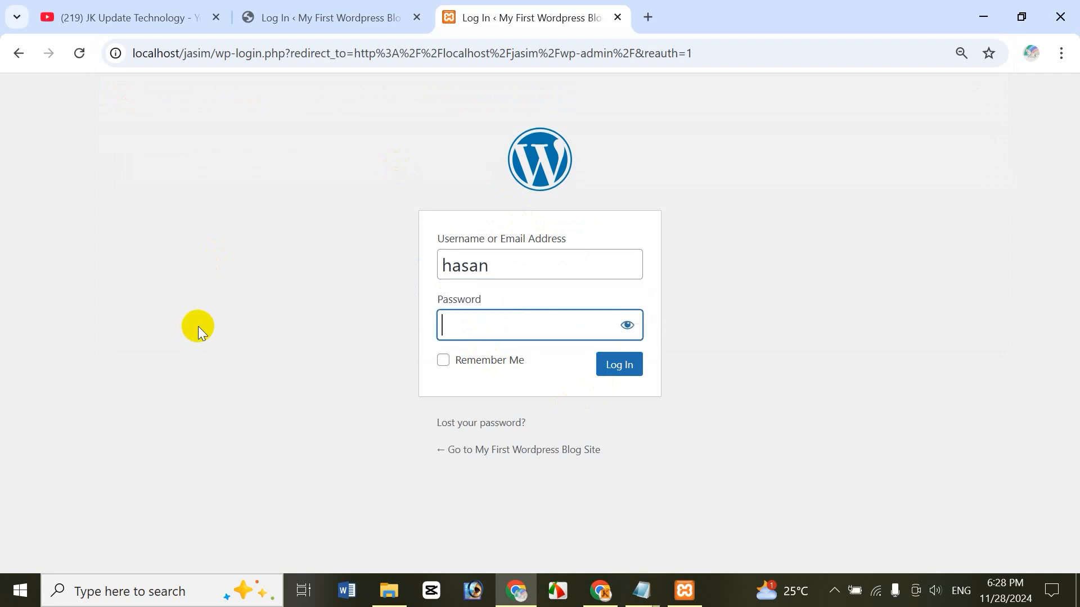
text(•••••••••••)
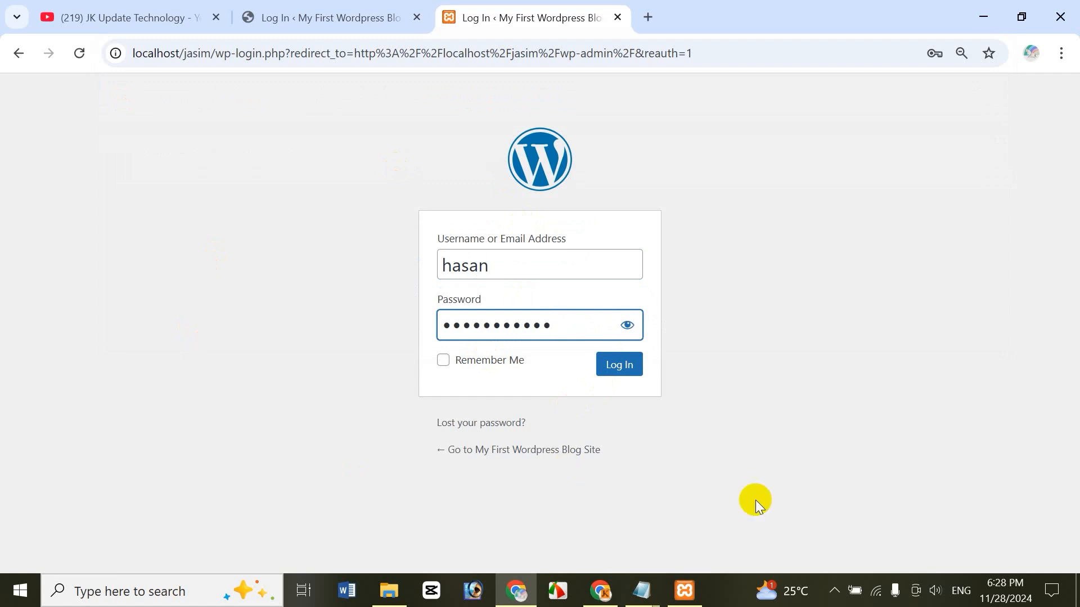
click(631, 365)
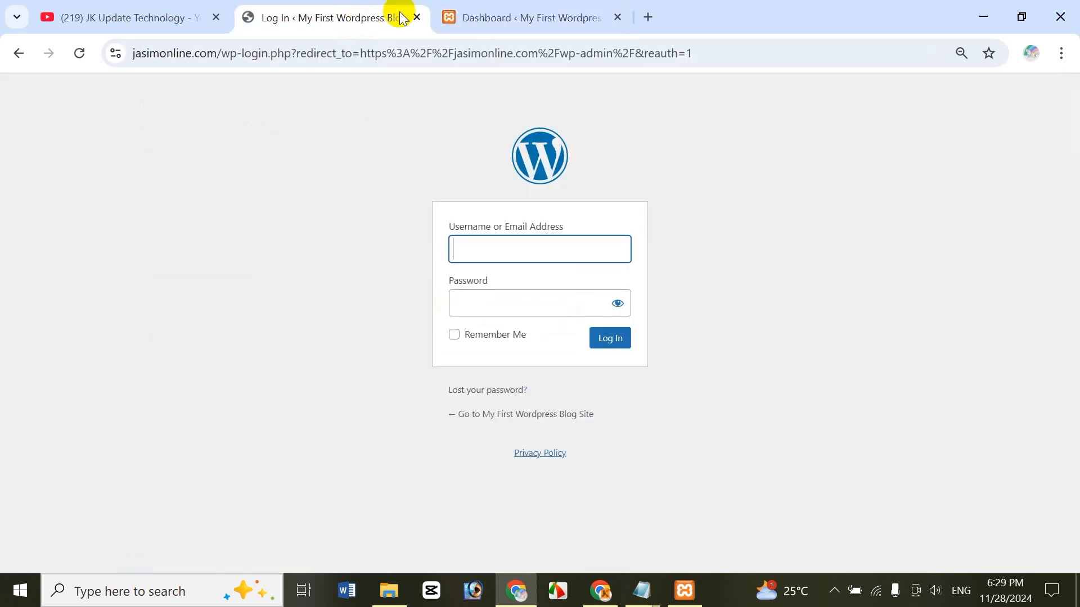
click(353, 20)
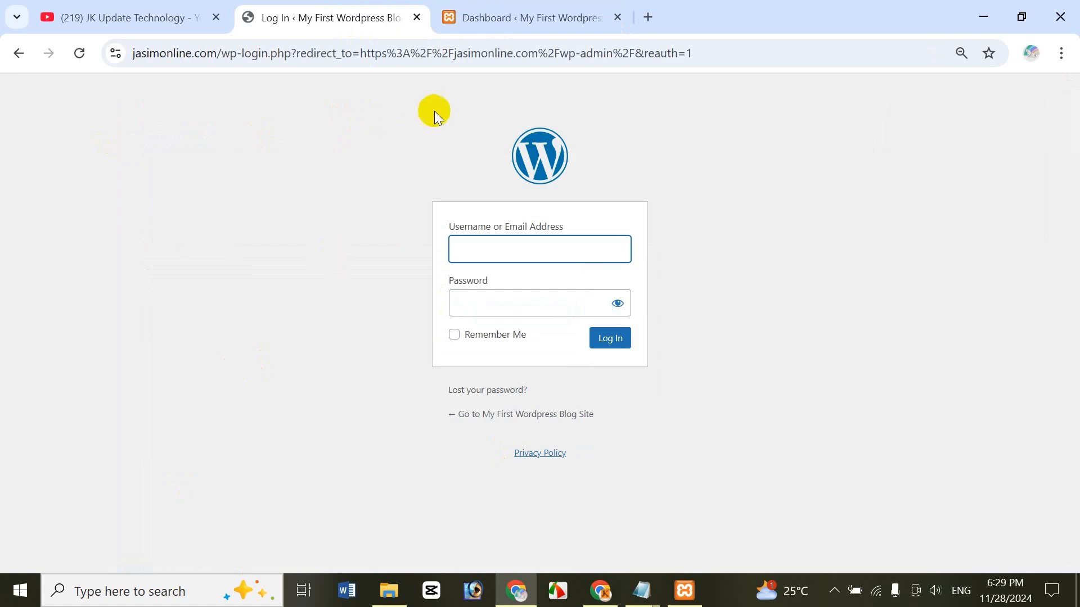
click(518, 17)
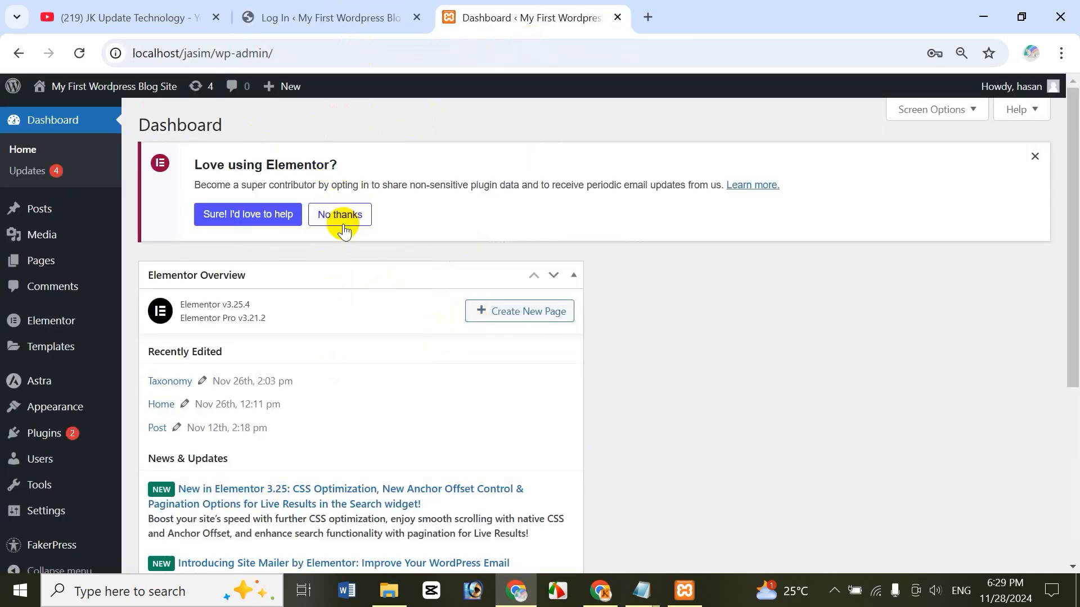
- Close the live site's WordPress login tab and return to the local site's dashboard
click(329, 17)
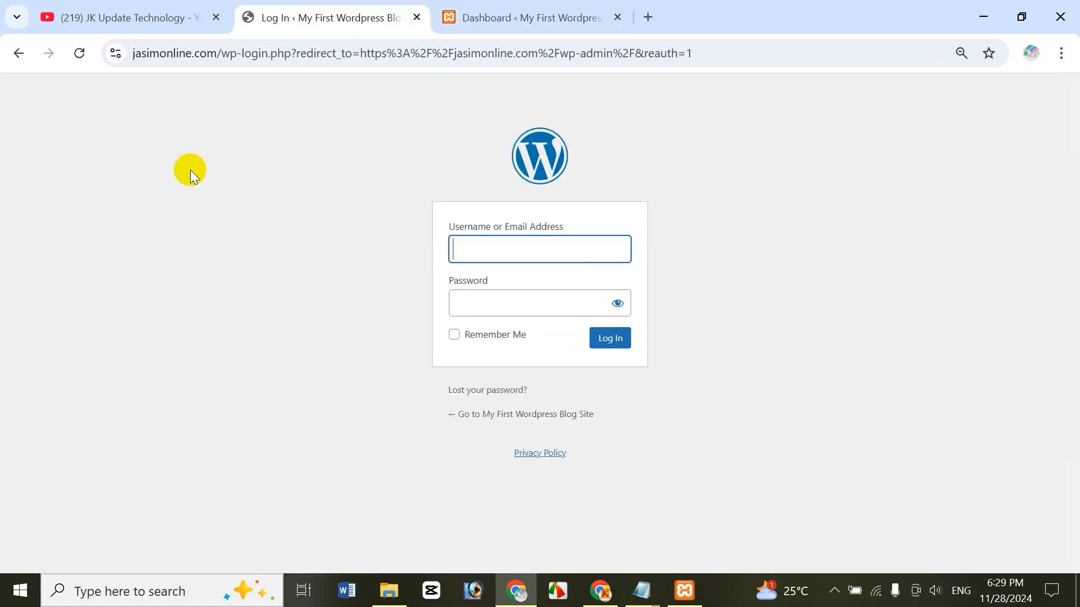
click(122, 18)
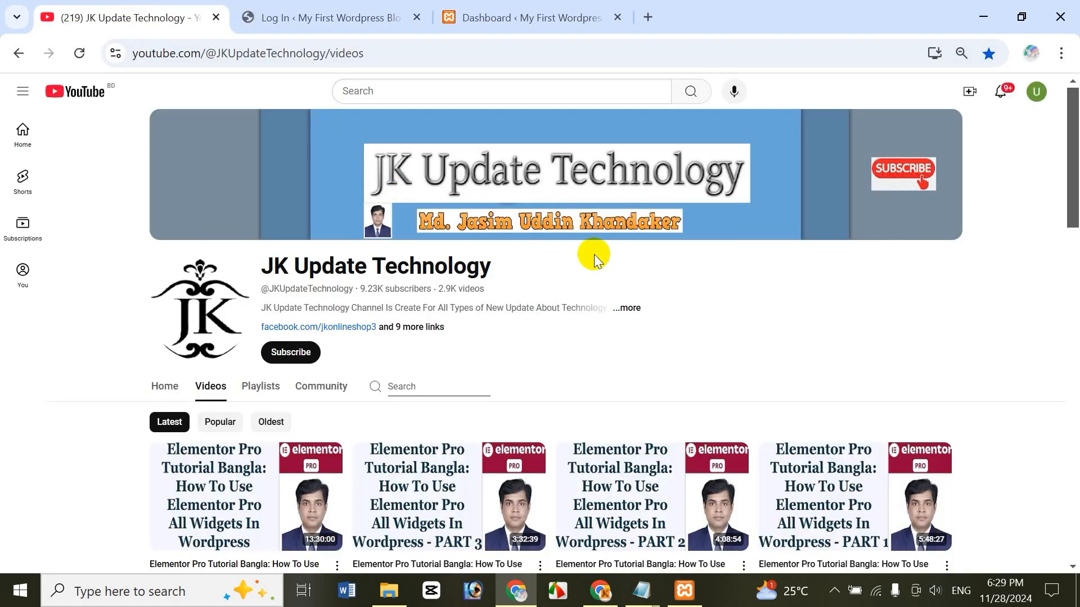
click(523, 15)
click(417, 18)
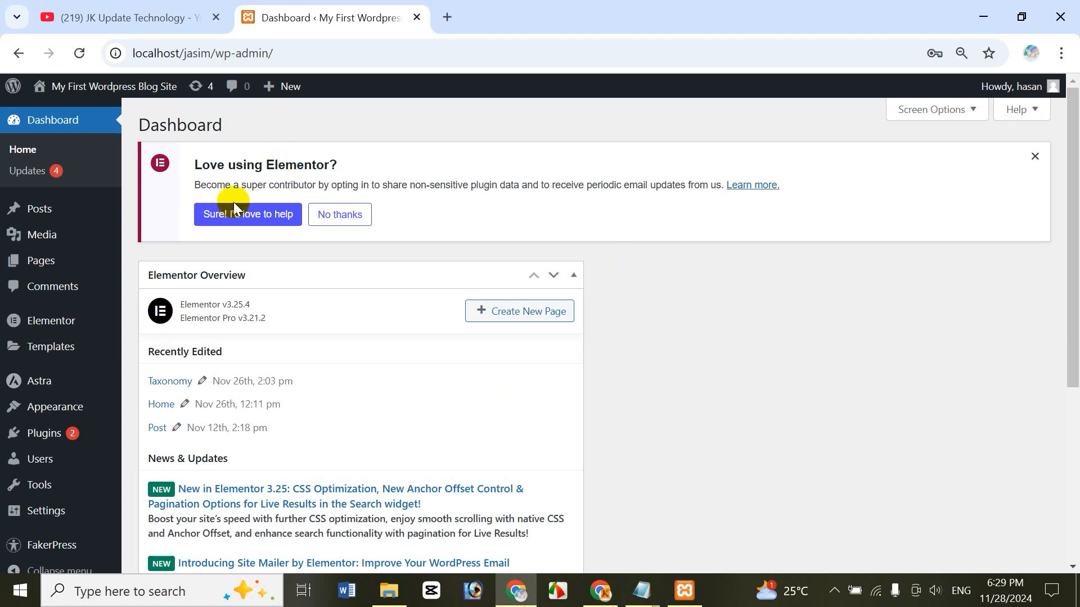
- Look over the local site's existing posts, pages and installed plugins
click(50, 214)
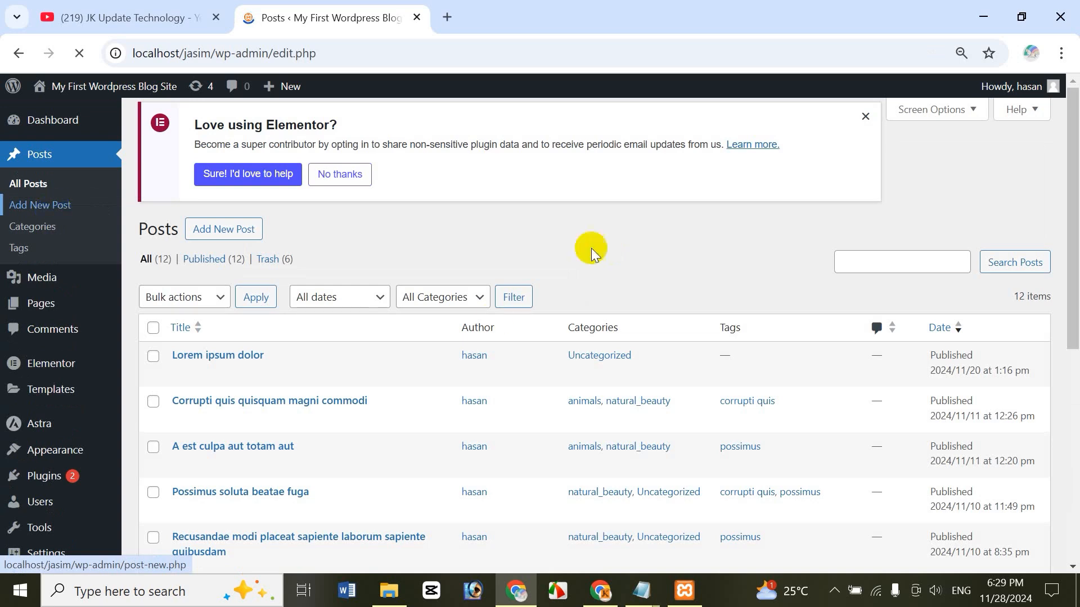
click(53, 306)
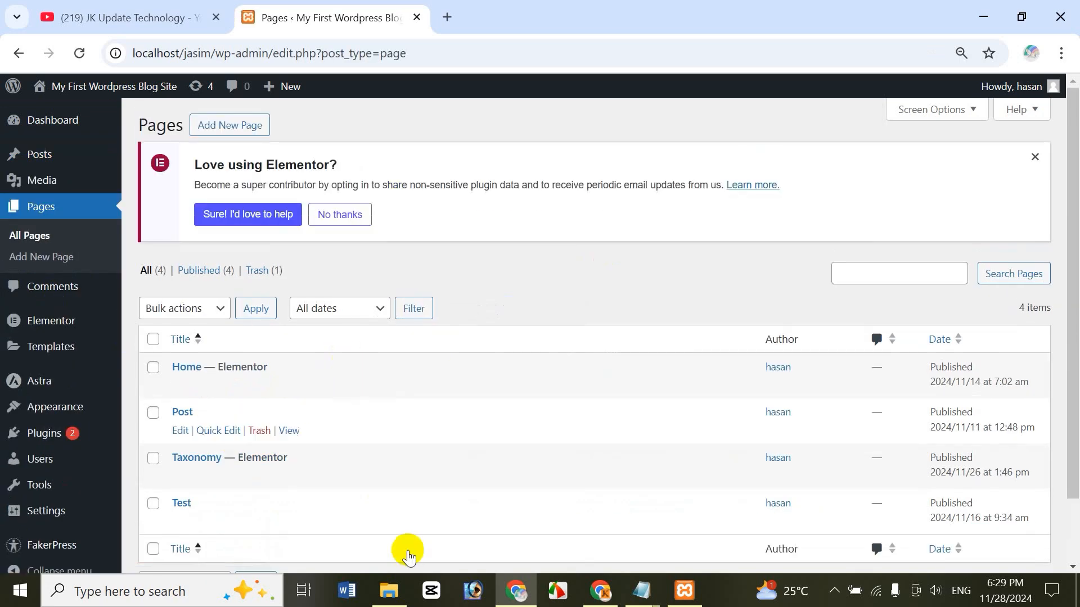
mouse_move(93, 415)
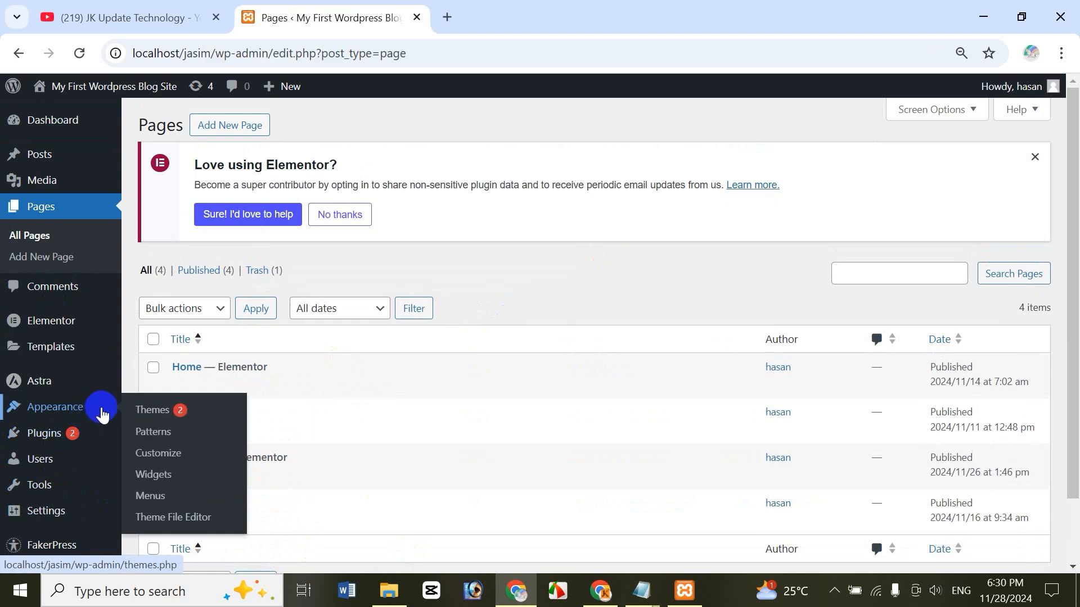
mouse_move(59, 440)
click(201, 438)
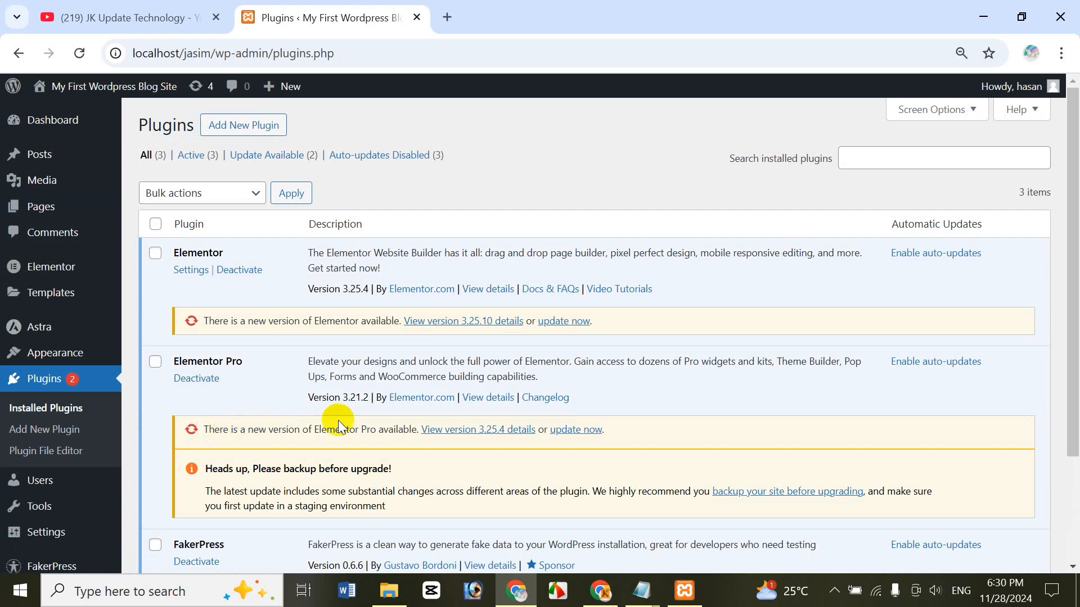
click(68, 439)
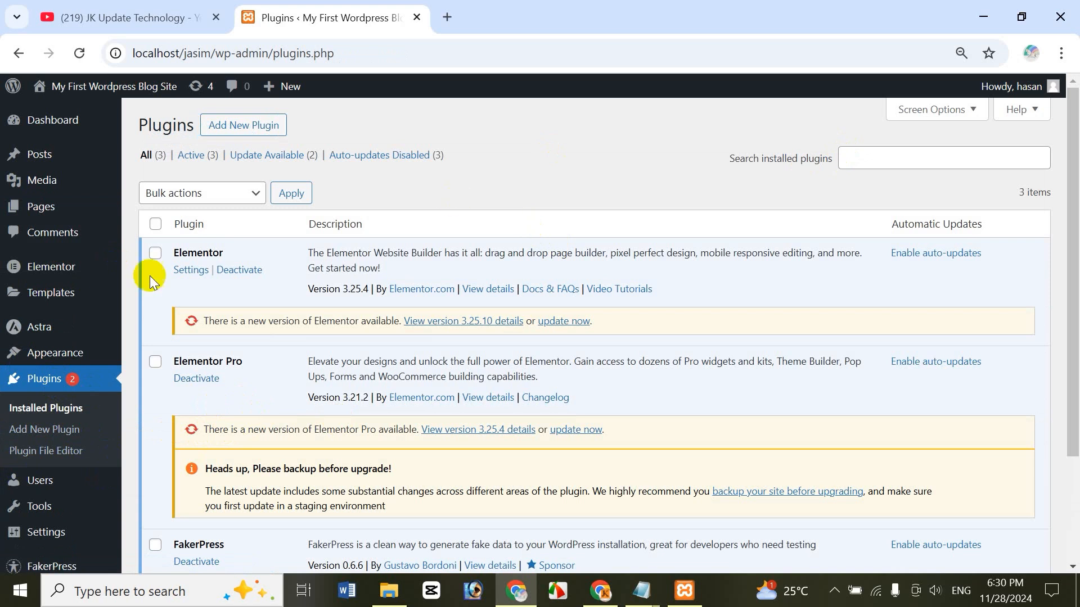
- Search the plugin directory for "wp reset", then install and activate the WP Reset plugin
click(265, 129)
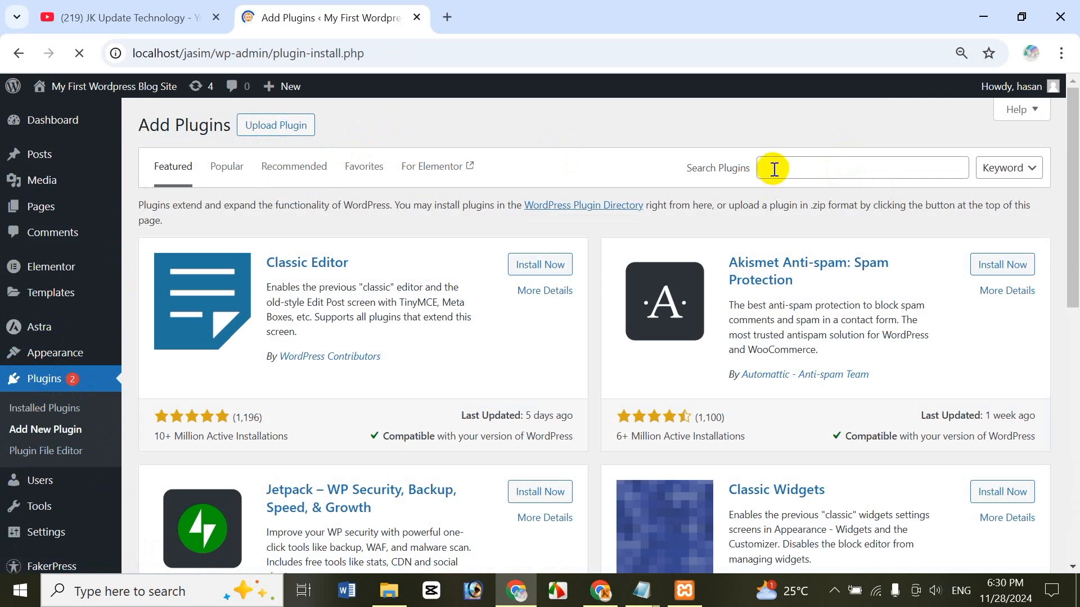
click(773, 168)
text(wp re)
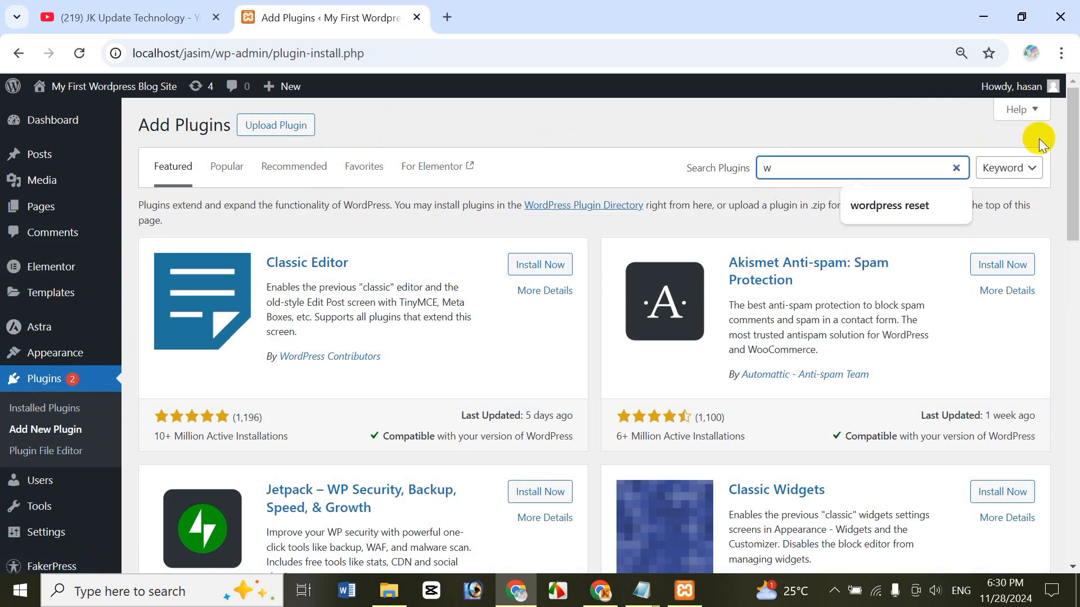
text(set)
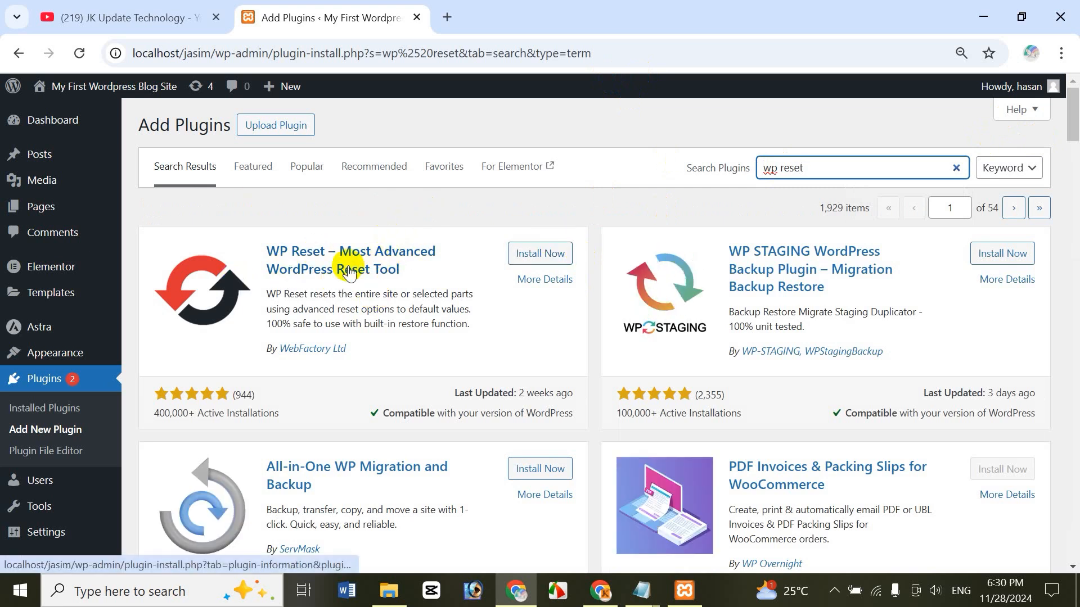
click(537, 254)
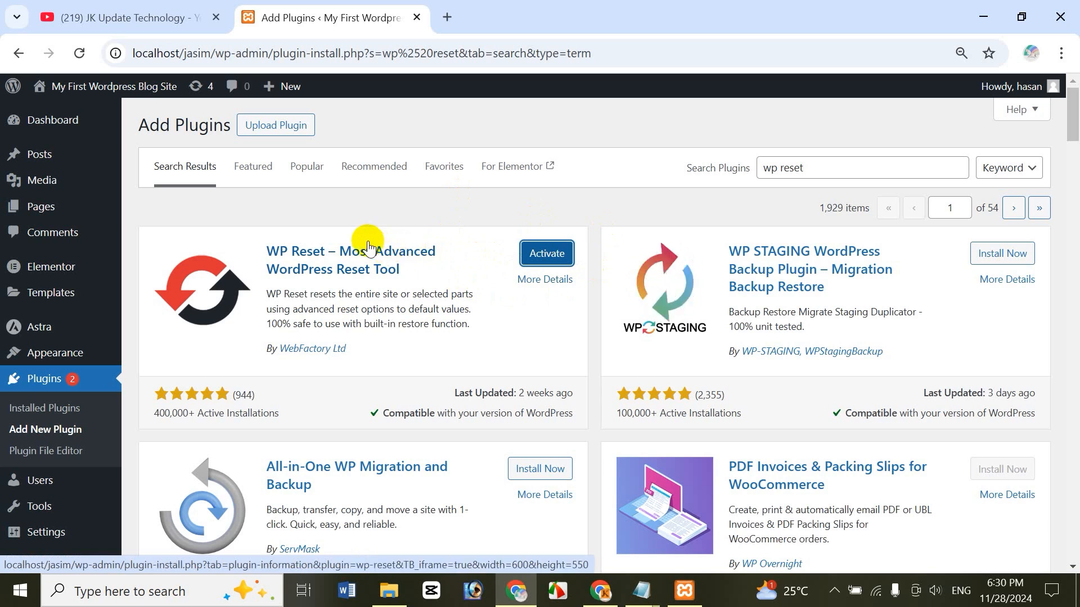
click(315, 262)
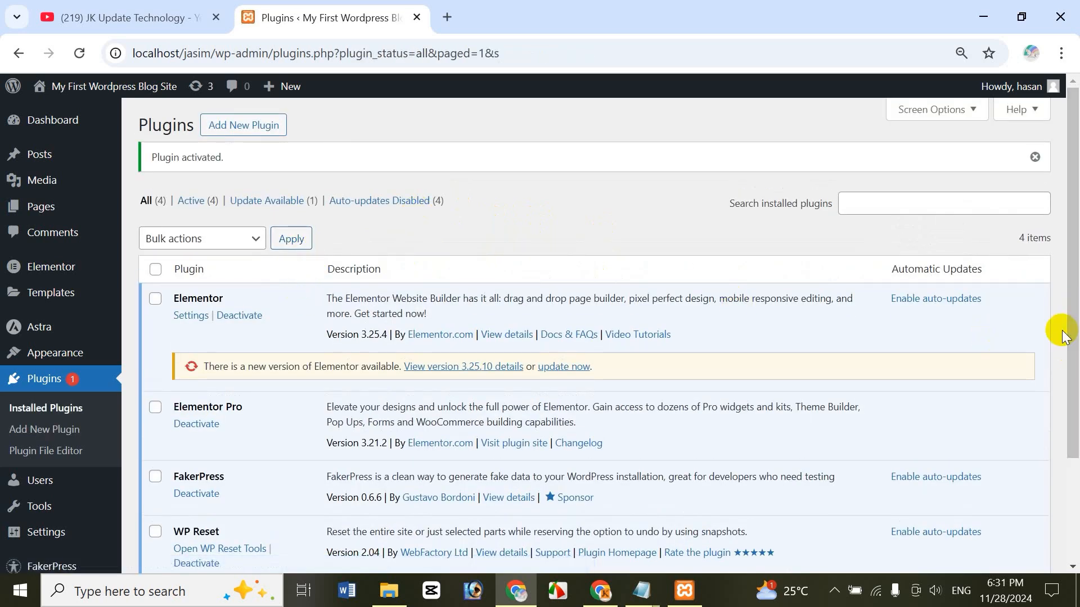
- Run a Site Reset in the WP Reset tools with no reactivation options, confirming it with the word "reset"
scroll(1066, 336, down, 3)
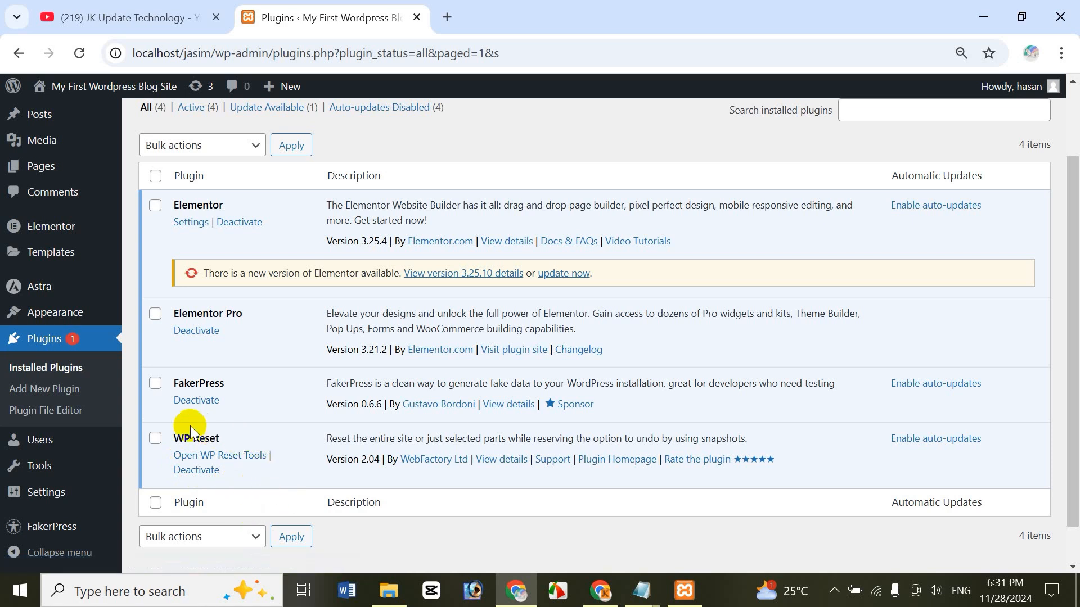
click(53, 498)
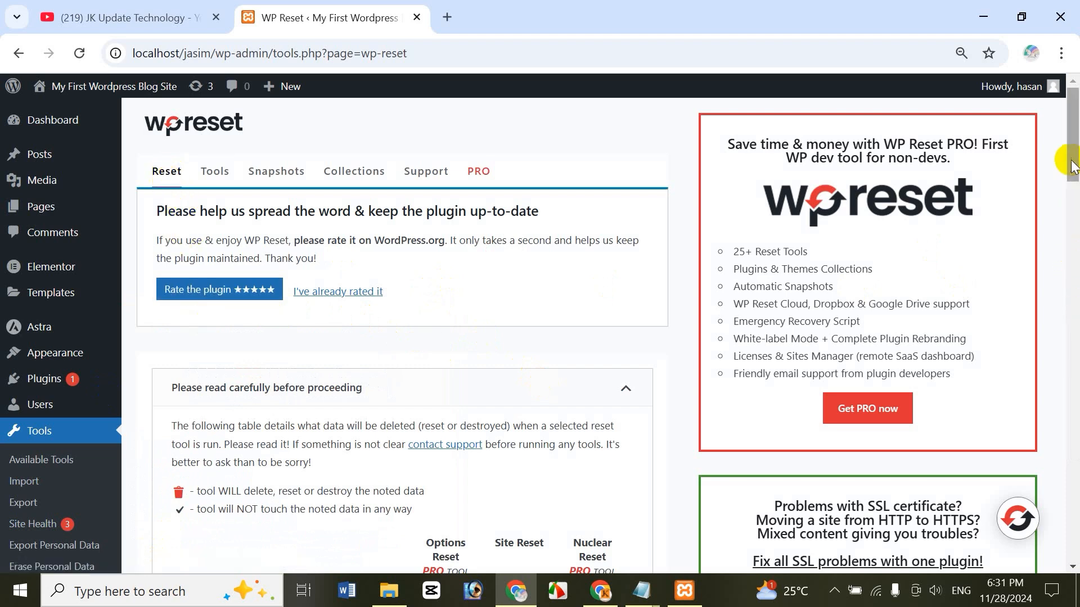
drag(1072, 186, 1075, 477)
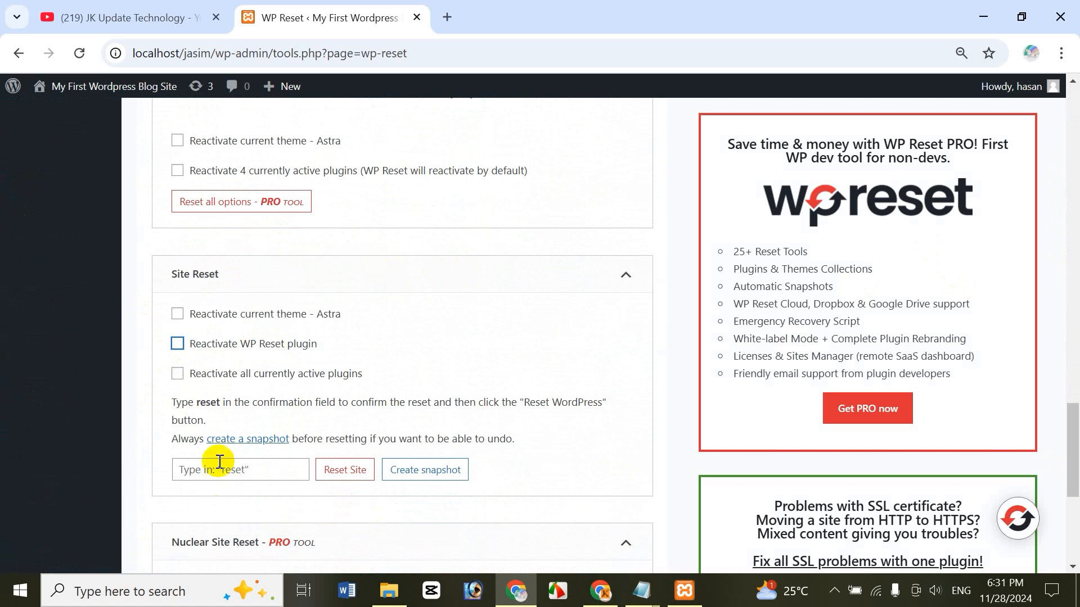
click(437, 484)
click(237, 473)
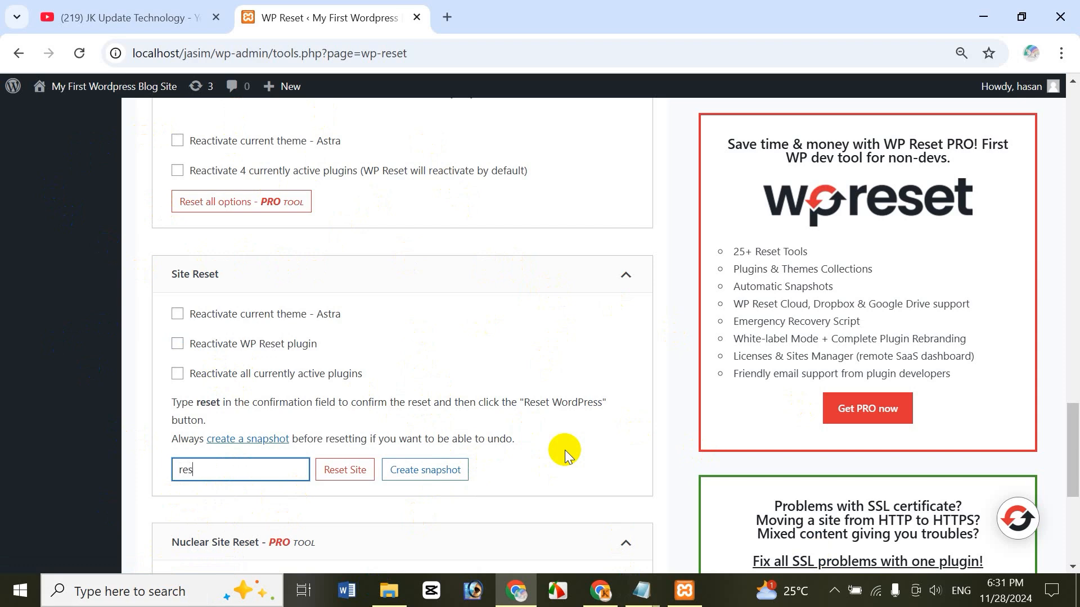
text(reset)
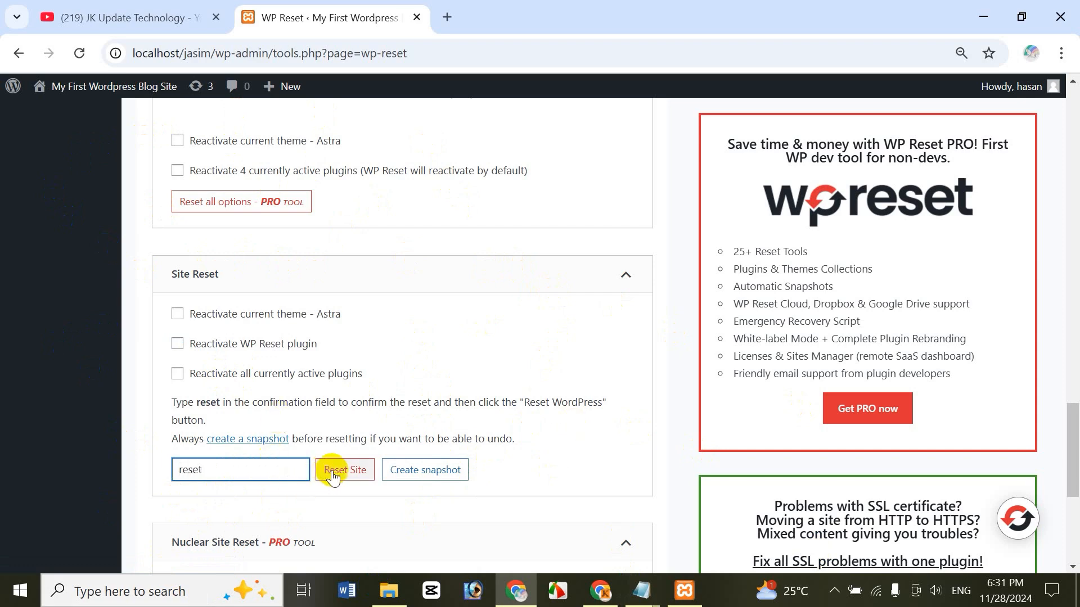
click(333, 472)
click(459, 446)
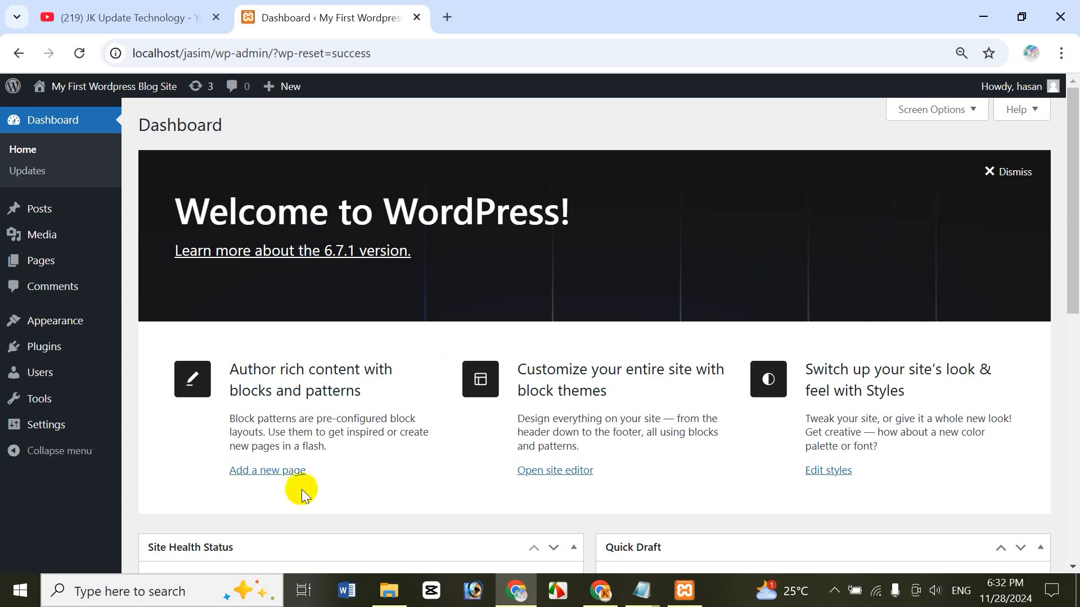
- Open the site's front end in a new browser tab and examine the homepage after the reset
mouse_move(1072, 248)
mouse_down()
mouse_move(1075, 540)
mouse_move(1076, 208)
mouse_up()
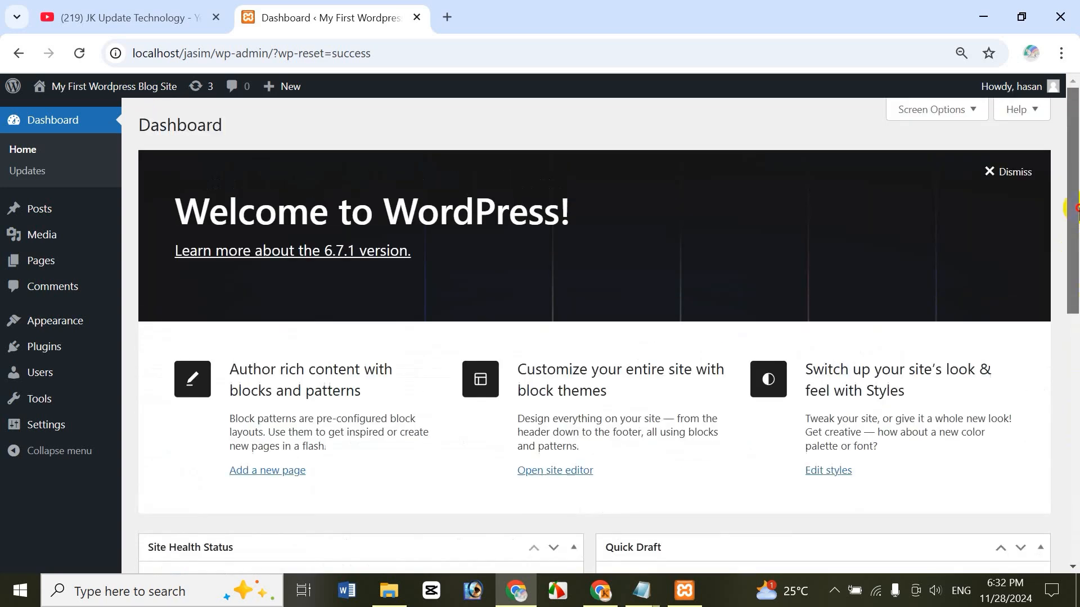
mouse_move(151, 89)
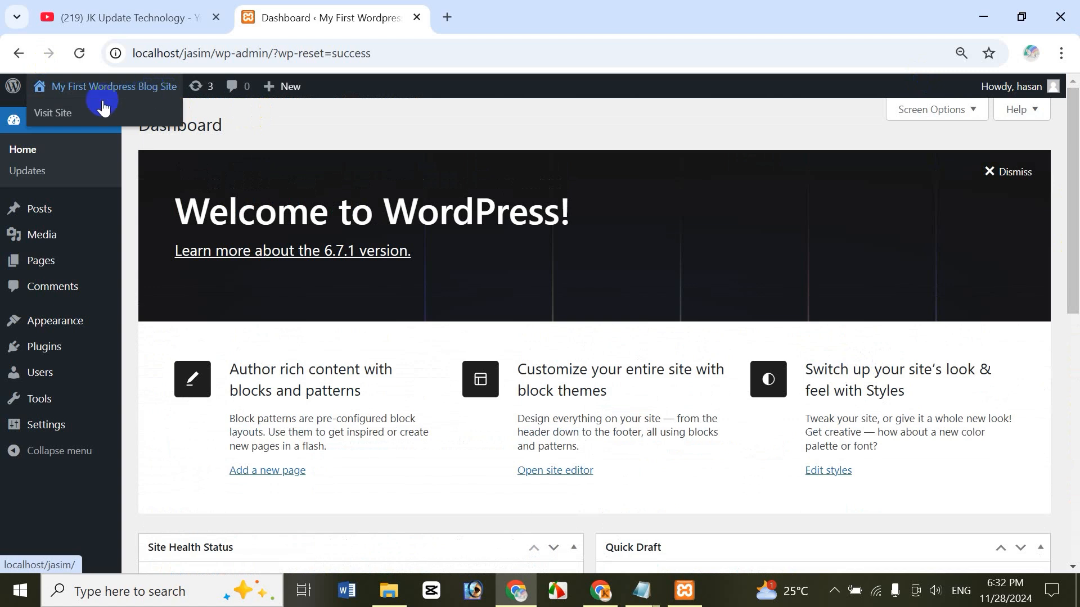
right_click(67, 112)
click(136, 135)
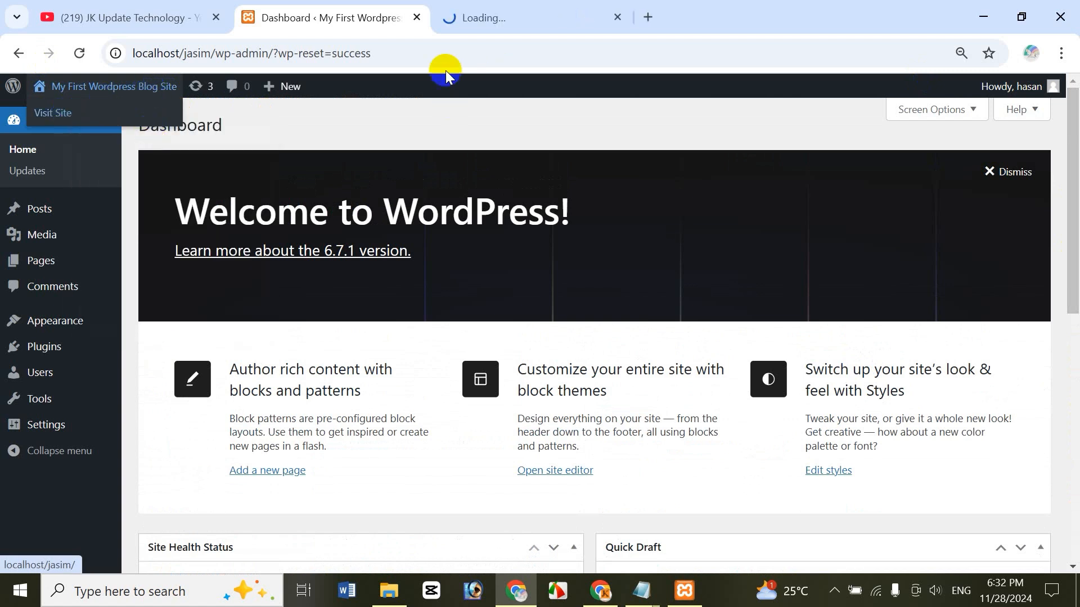
click(534, 19)
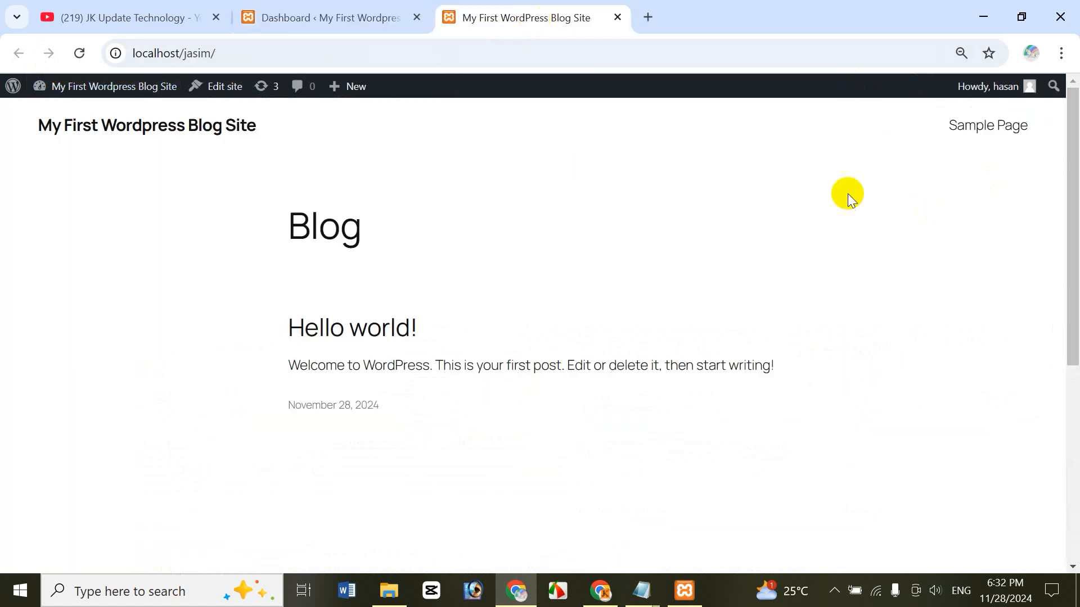
drag(1063, 242, 1075, 200)
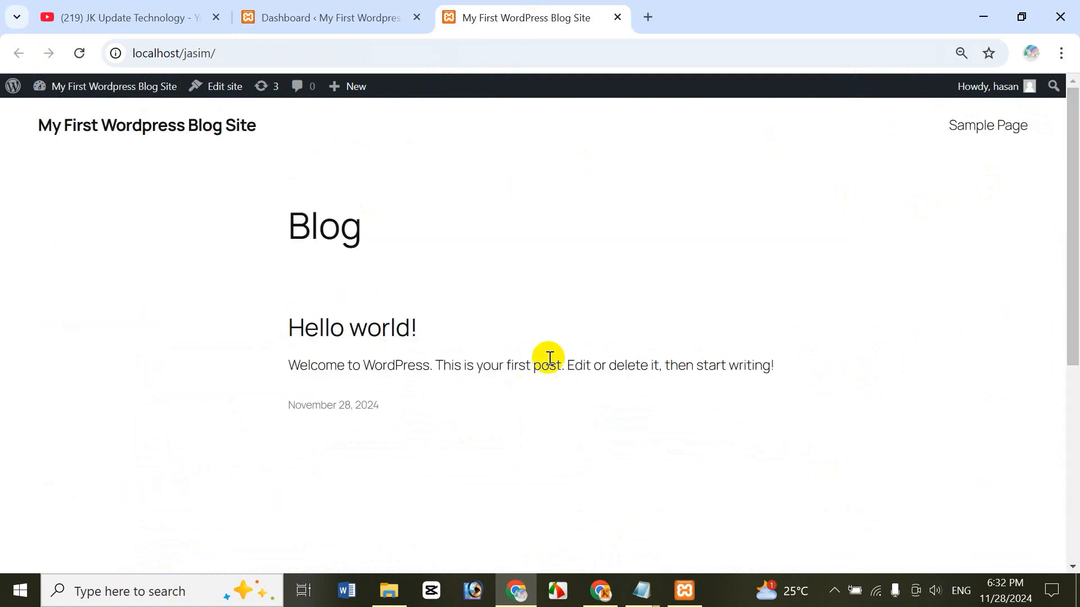
click(325, 25)
click(502, 22)
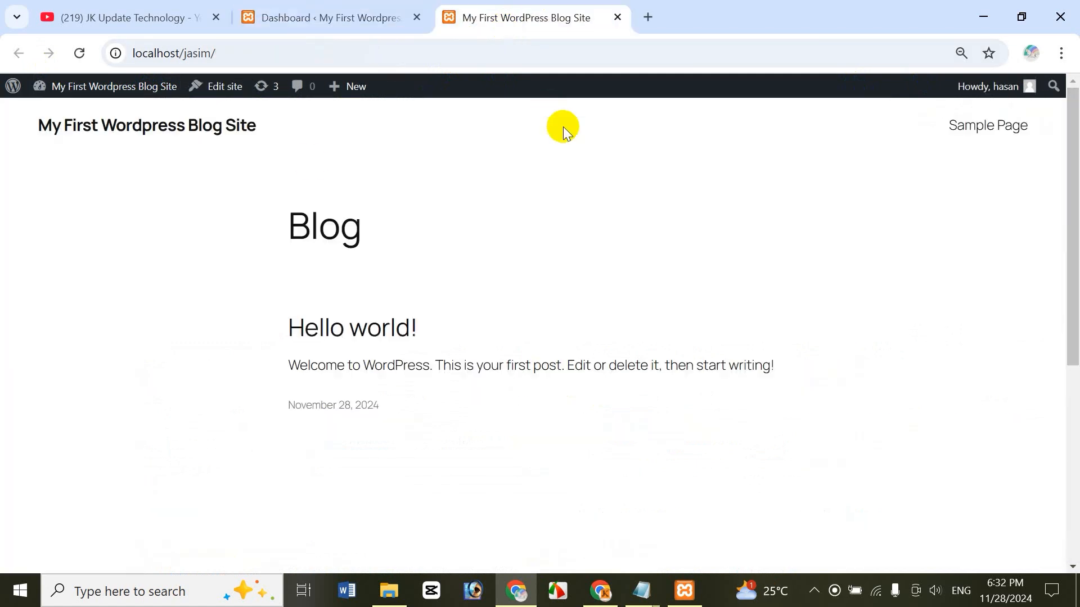
- Return to the dashboard and move the "Hello world!" post to the trash with a bulk action
click(315, 18)
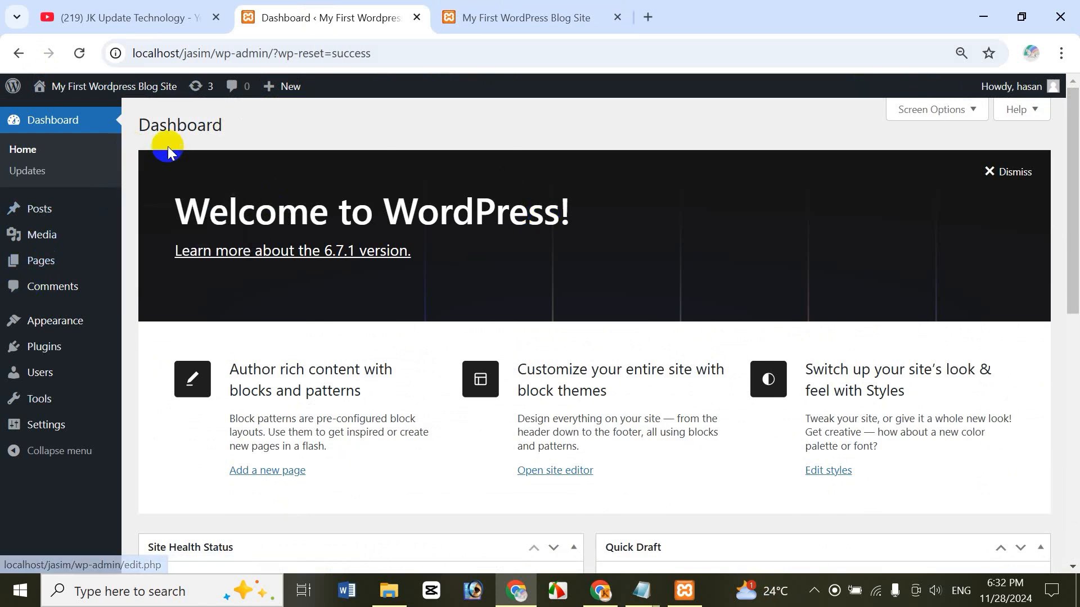
mouse_move(49, 209)
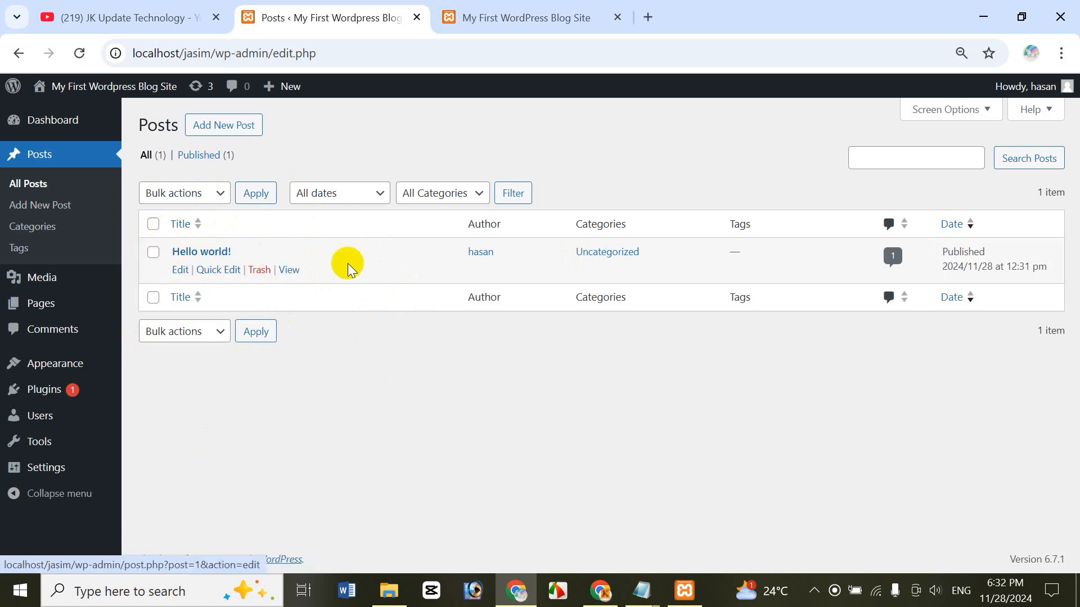
click(155, 225)
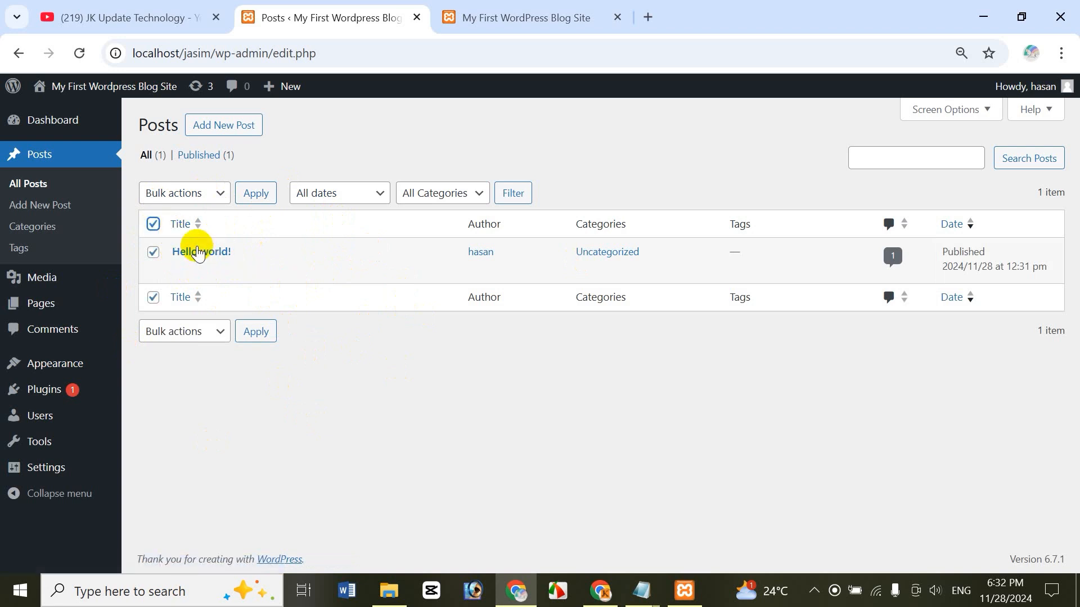
click(206, 200)
click(196, 259)
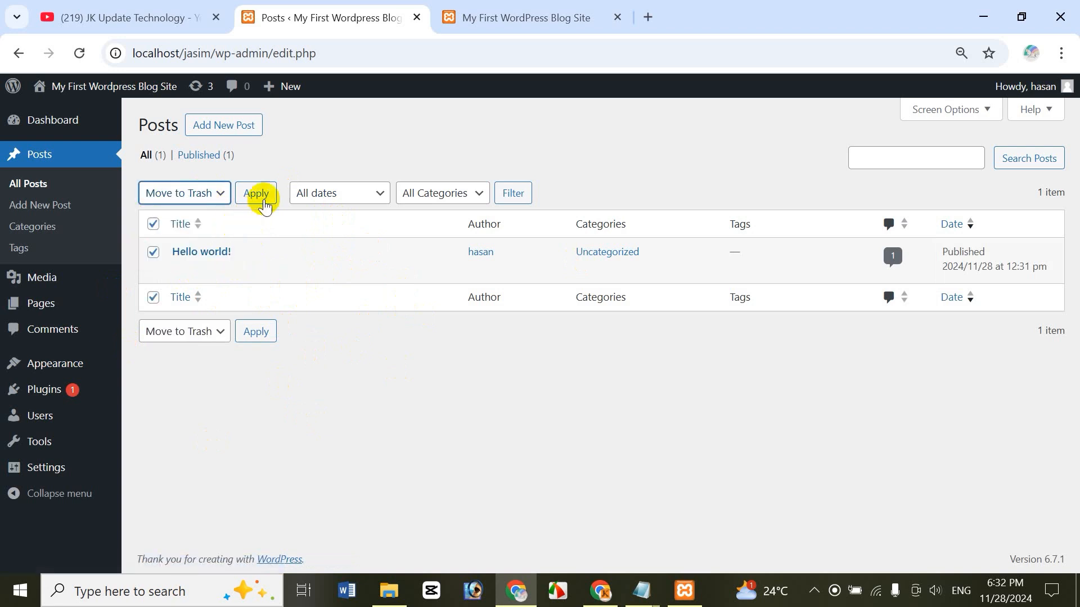
click(262, 198)
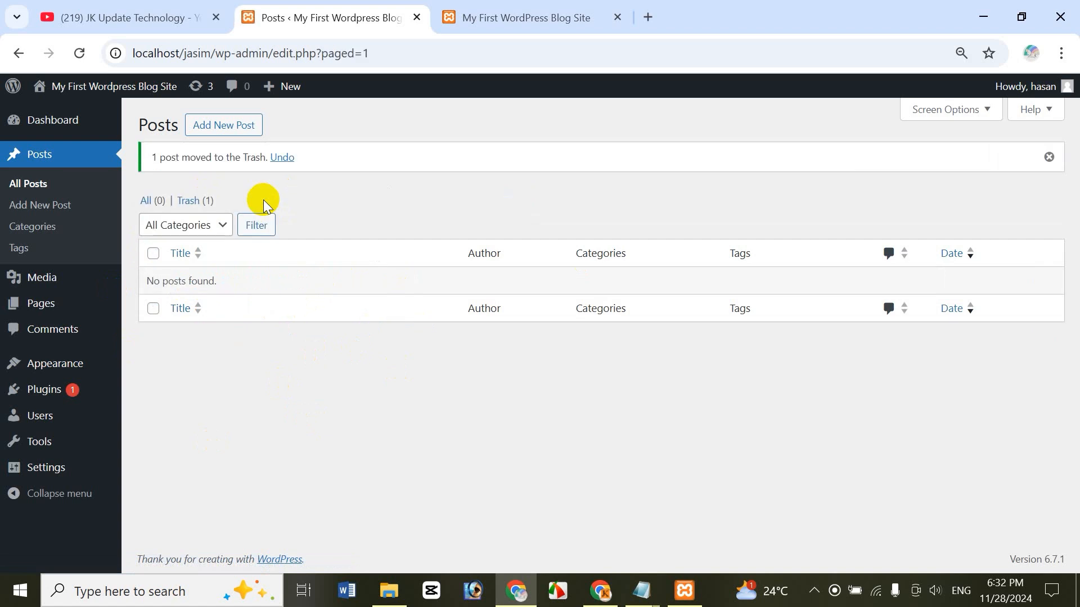
- Permanently delete the "Hello world!" post from the posts trash
click(208, 201)
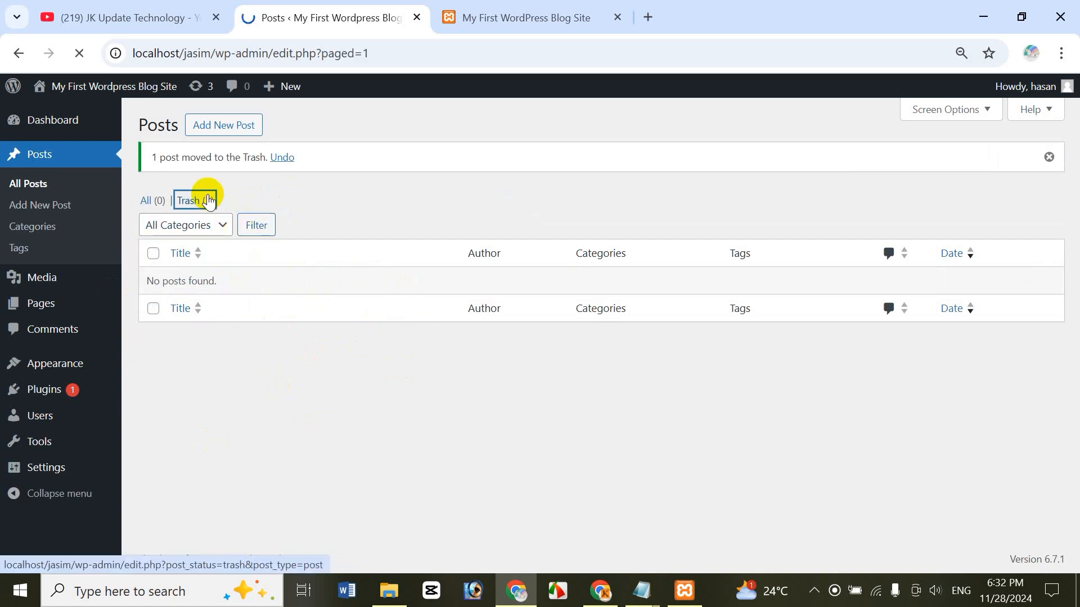
click(154, 225)
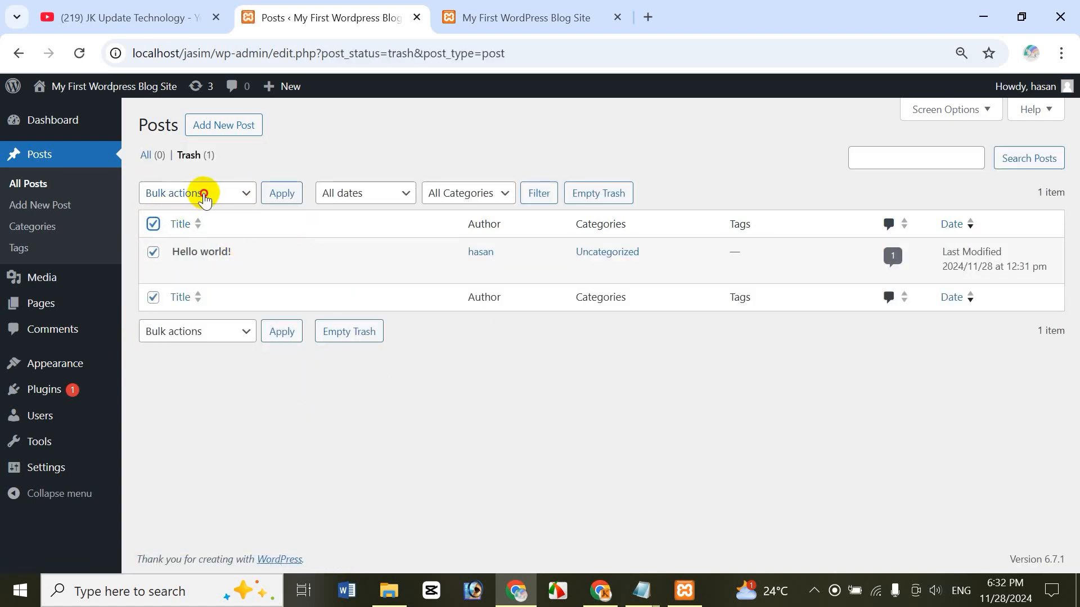
click(200, 193)
click(205, 258)
click(270, 196)
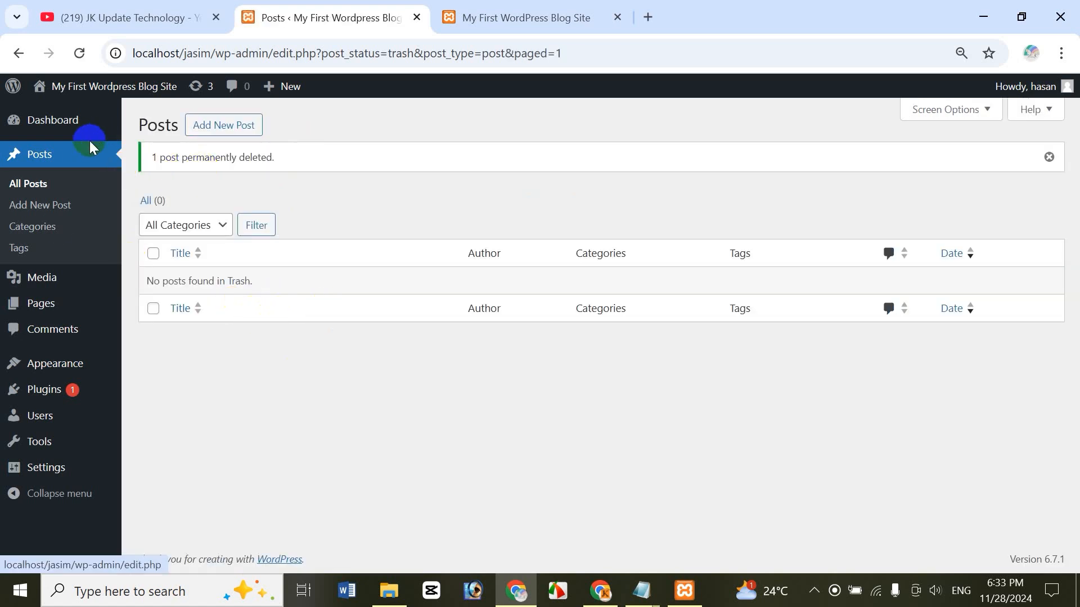
- Check the media library, and move the Privacy Policy and Sample Page pages to the trash with a bulk action
mouse_move(62, 280)
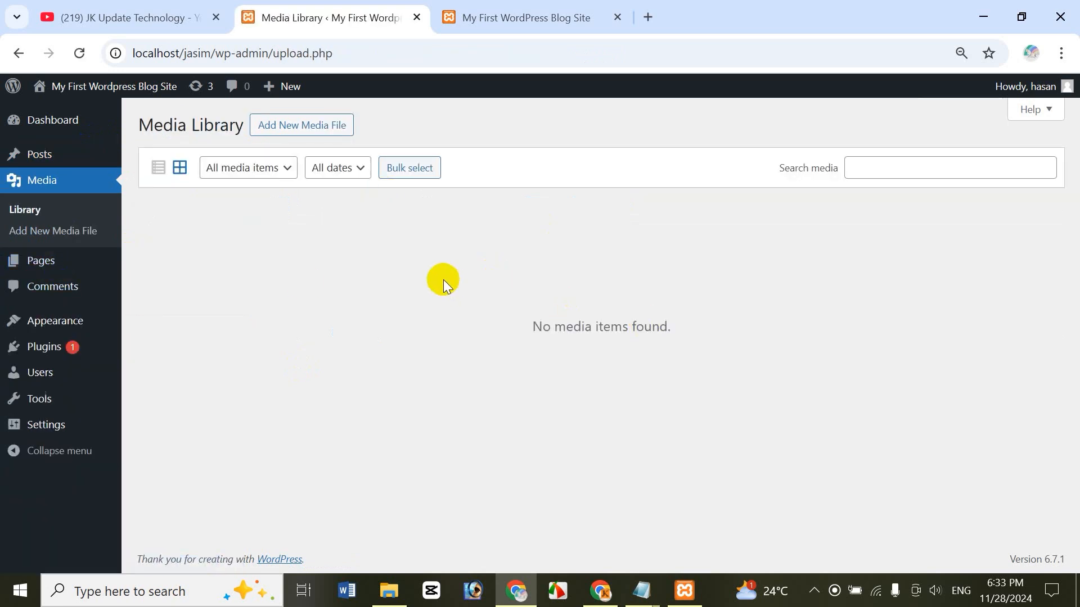
click(43, 263)
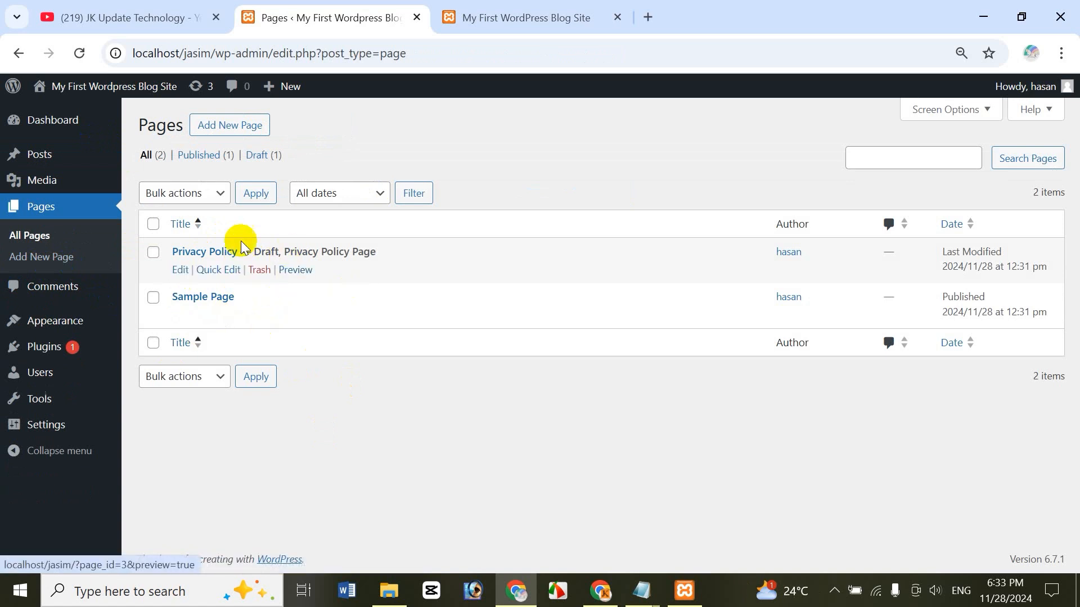
click(155, 226)
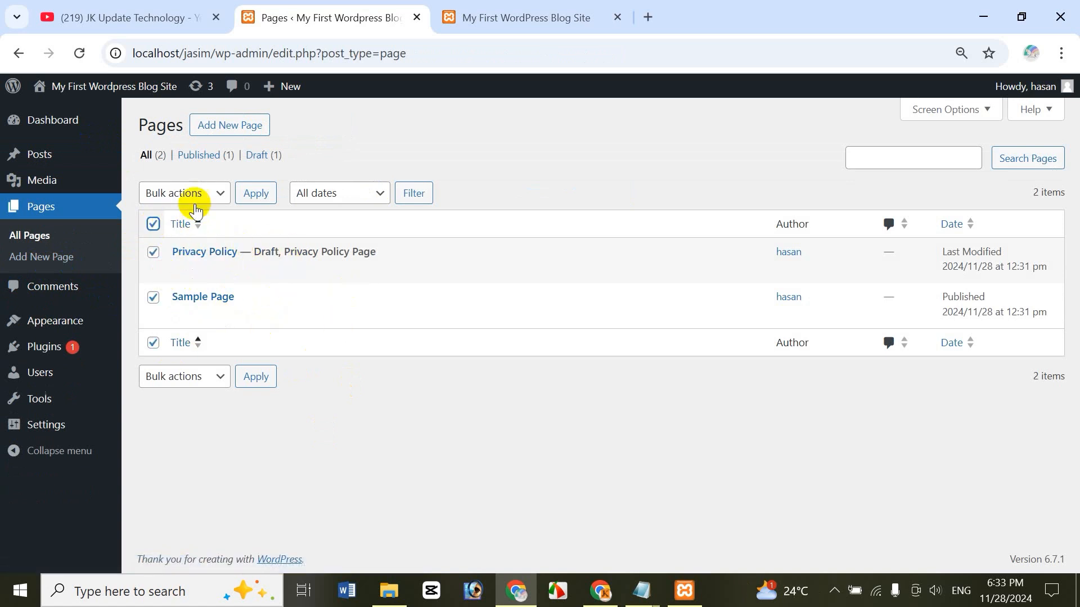
click(208, 196)
click(187, 258)
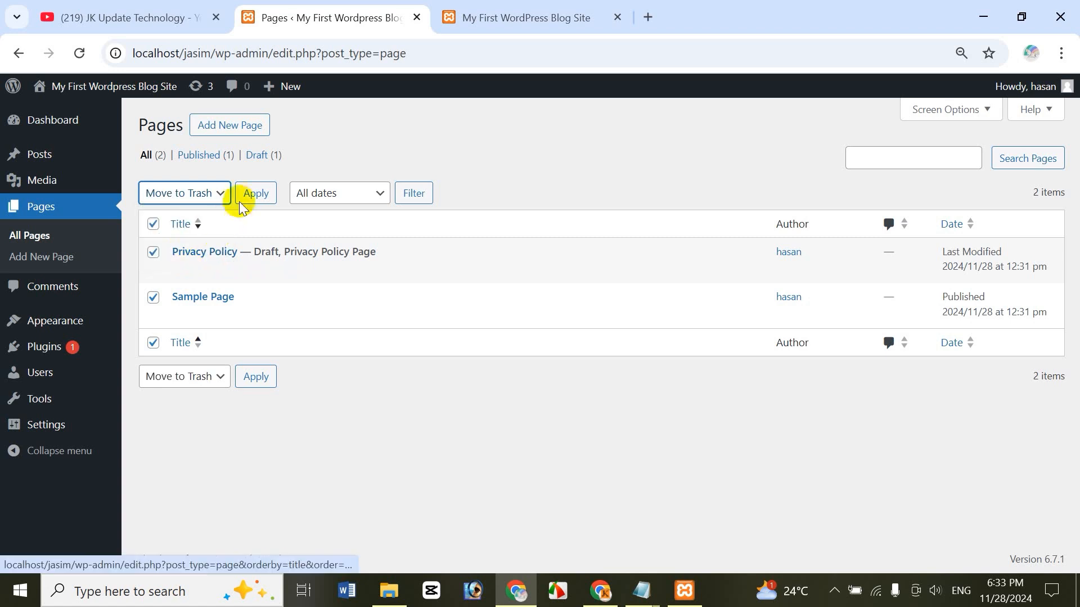
click(255, 194)
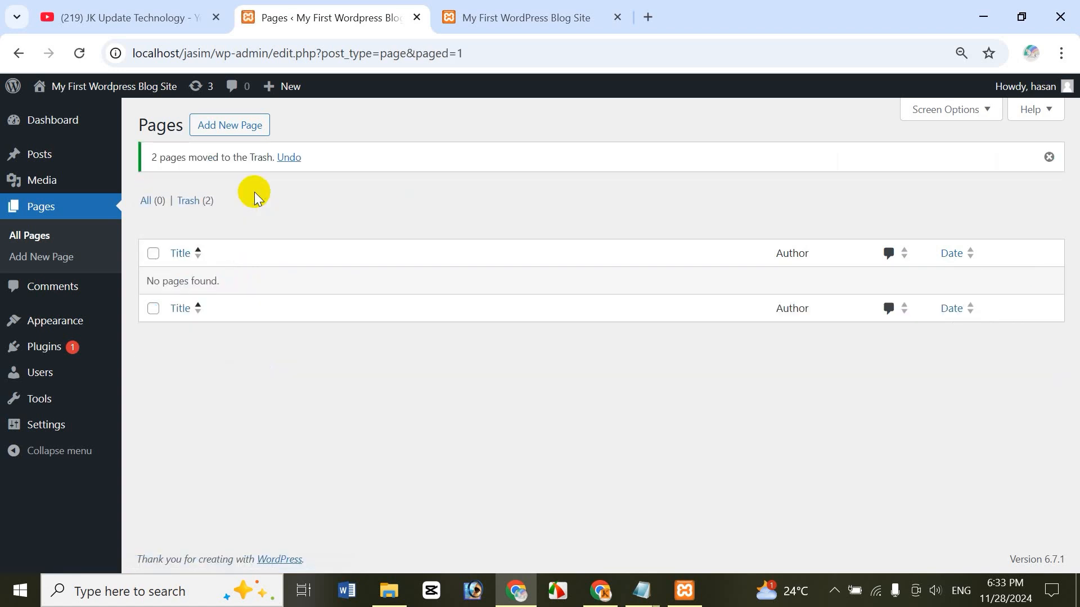
- Permanently delete the Privacy Policy and Sample Page pages from the pages trash
click(216, 201)
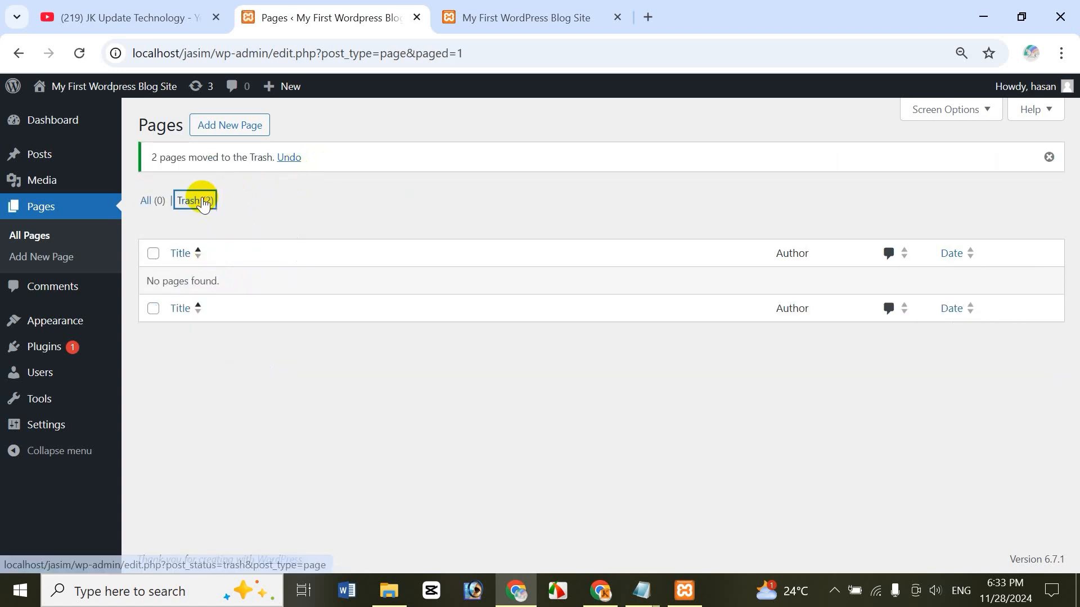
click(153, 224)
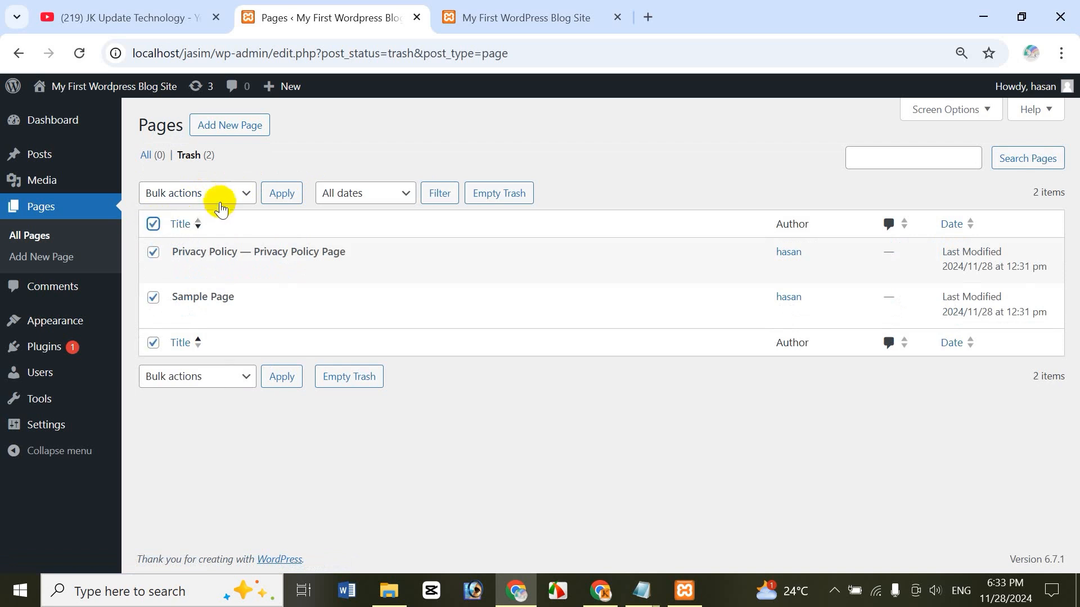
click(220, 202)
click(212, 256)
click(279, 197)
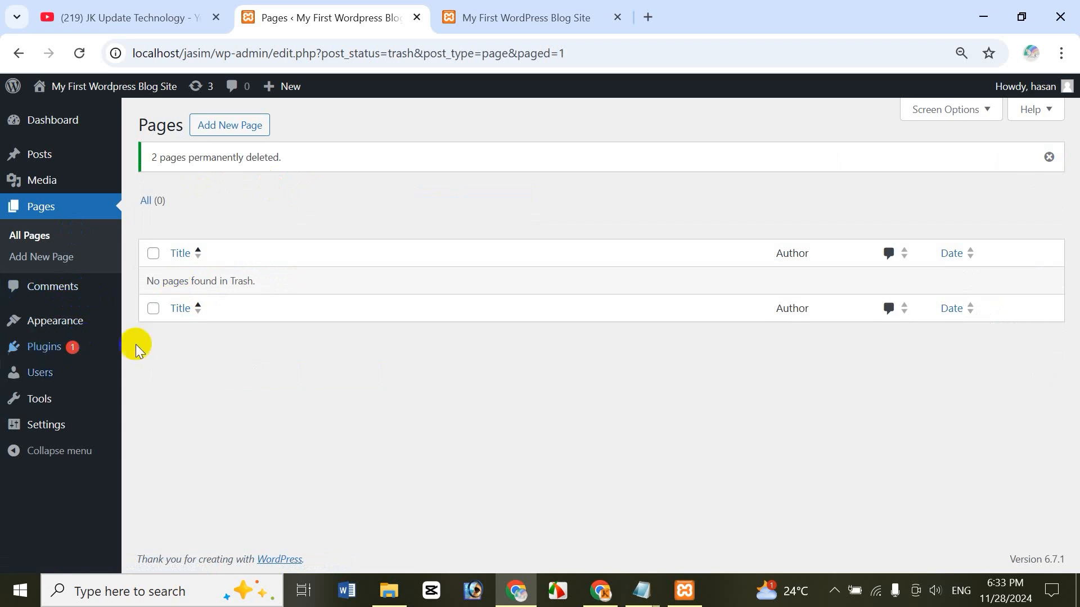
- Review the installed themes and the site's front end, and activate the Twenty Twenty-Four theme
mouse_move(65, 319)
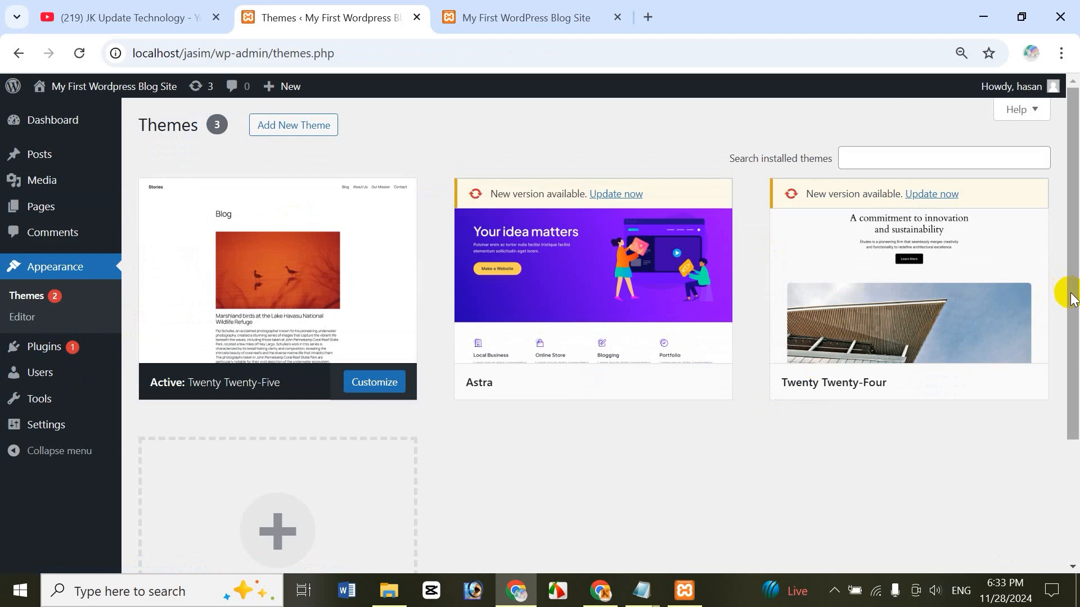
drag(1072, 326, 1071, 302)
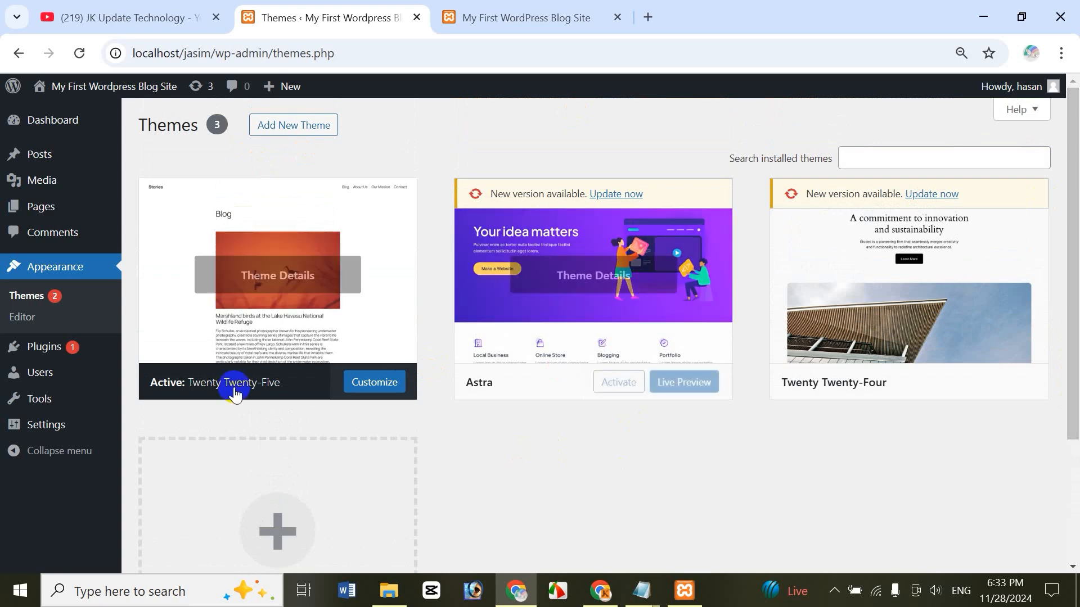
click(520, 18)
click(344, 21)
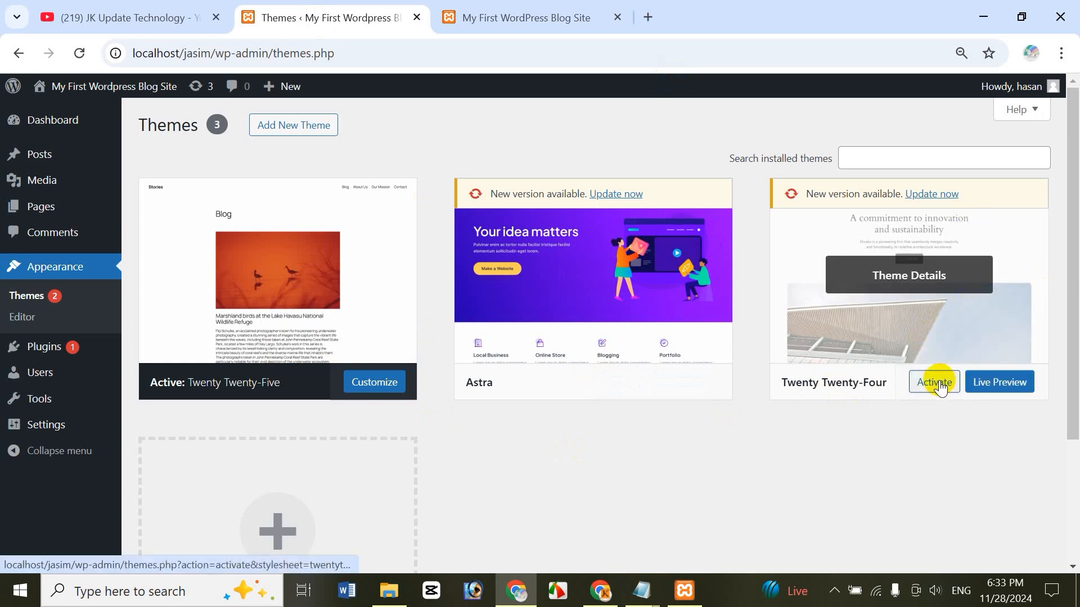
click(938, 385)
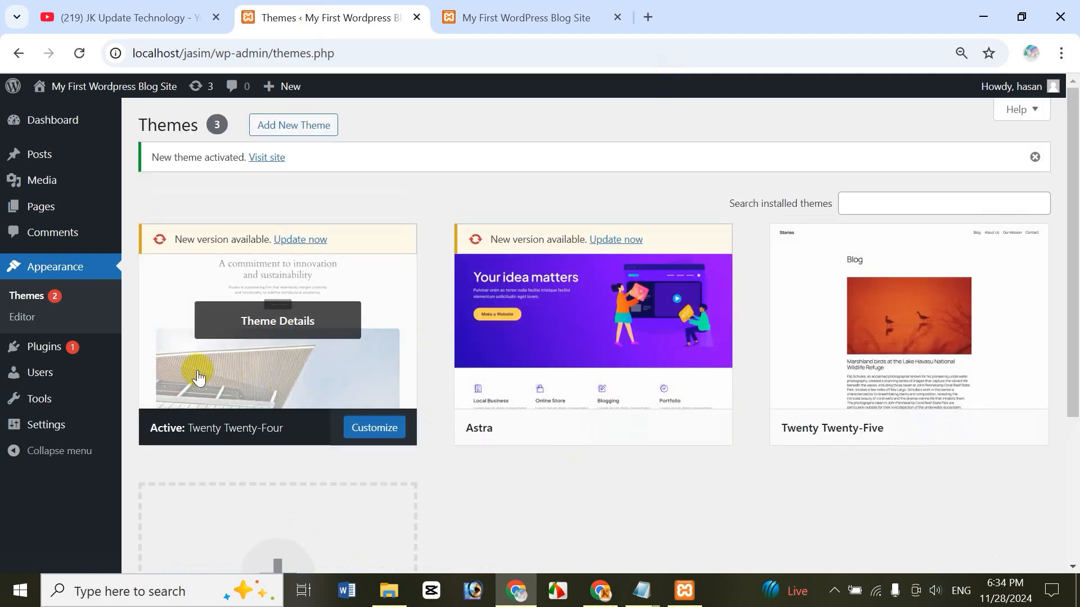
- Examine the site's homepage with the newly activated theme, and return to the installed themes
click(525, 21)
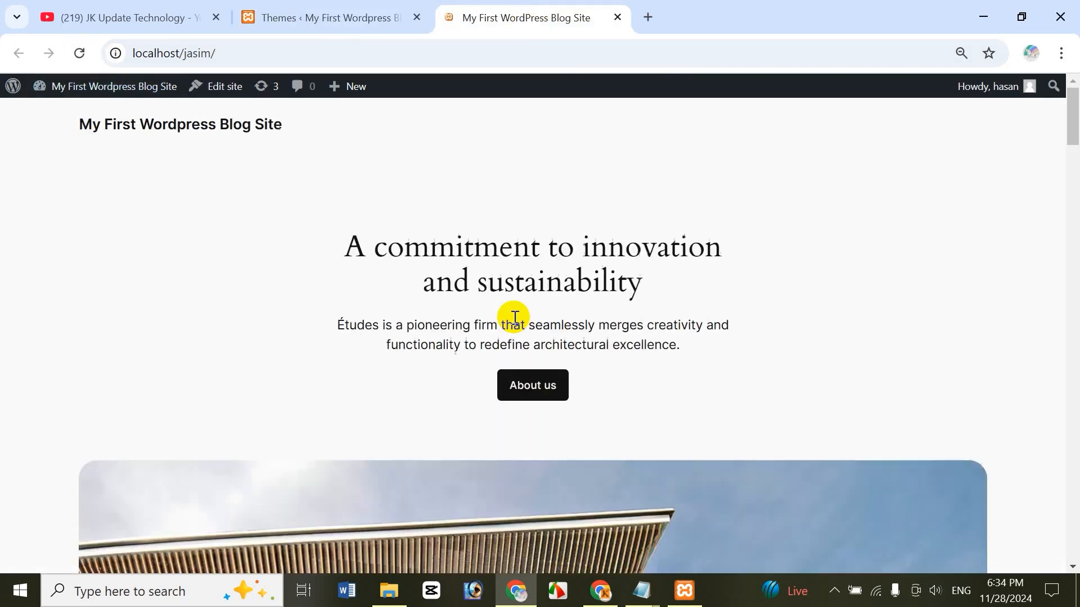
mouse_move(1073, 116)
mouse_down()
mouse_move(1072, 183)
mouse_move(1071, 96)
mouse_up()
click(363, 13)
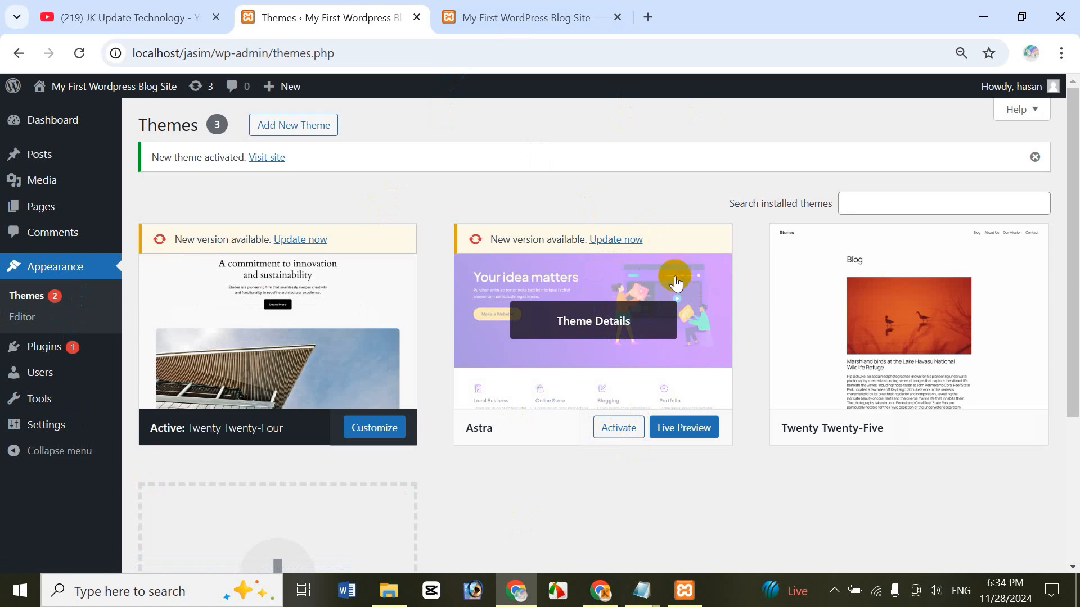
- Delete the inactive Astra and Twenty Twenty-Five themes, confirming each deletion
click(658, 272)
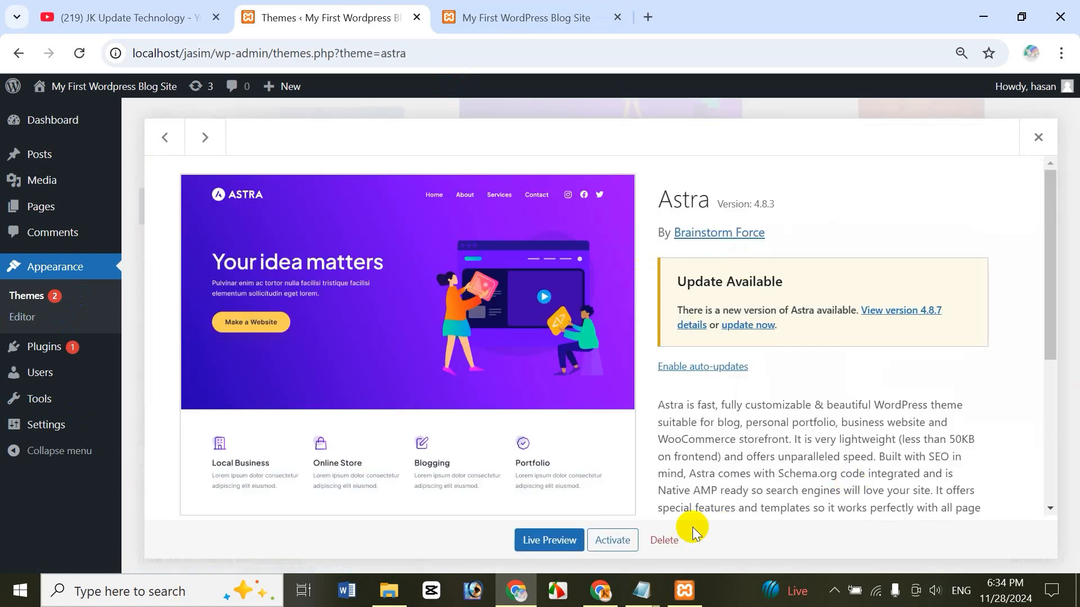
click(666, 538)
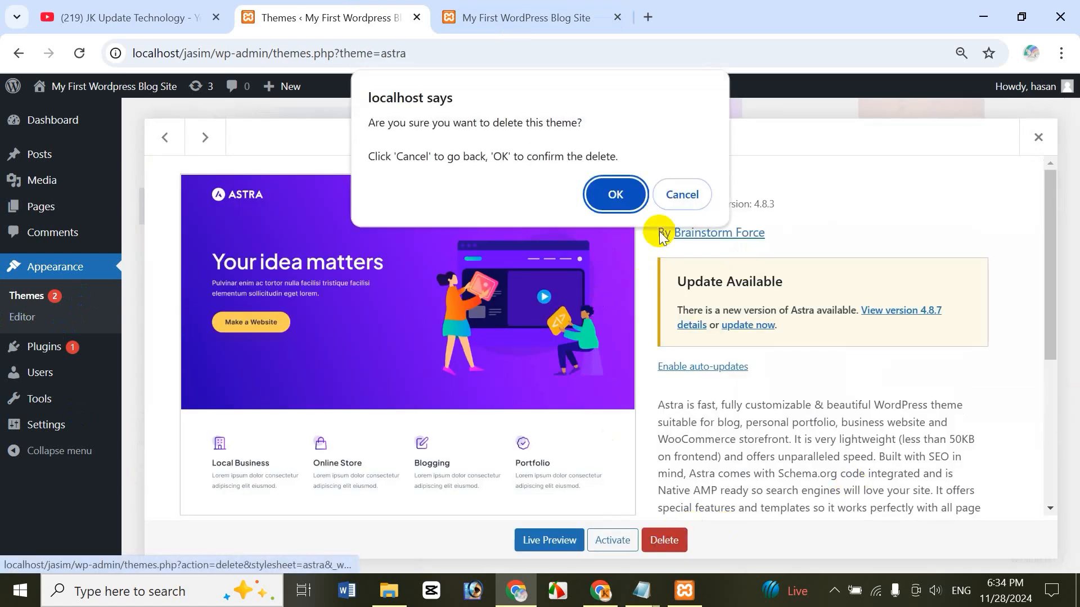
click(617, 203)
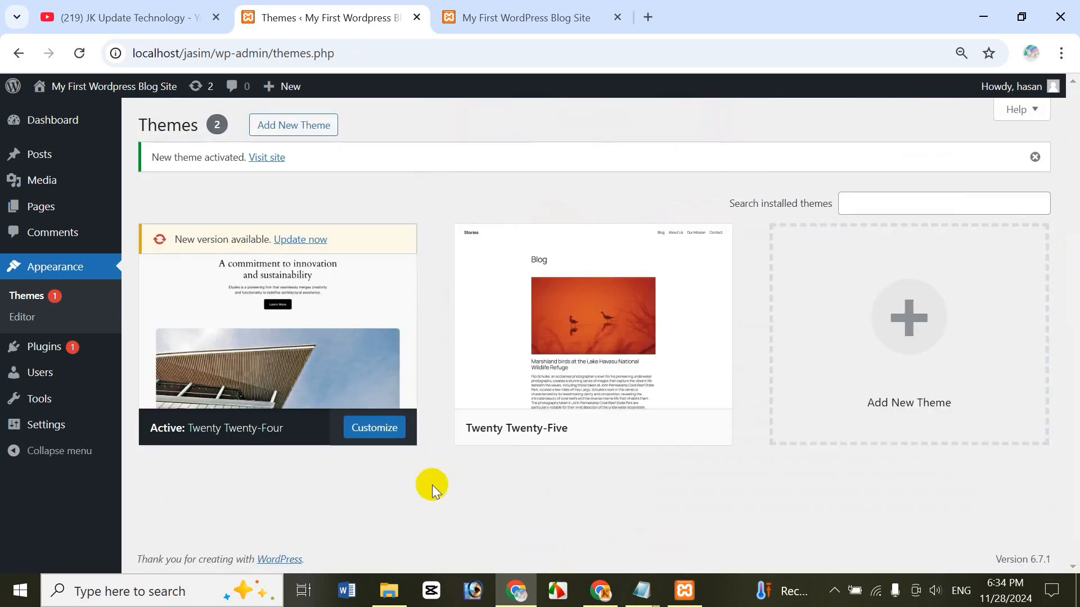
click(641, 239)
click(638, 524)
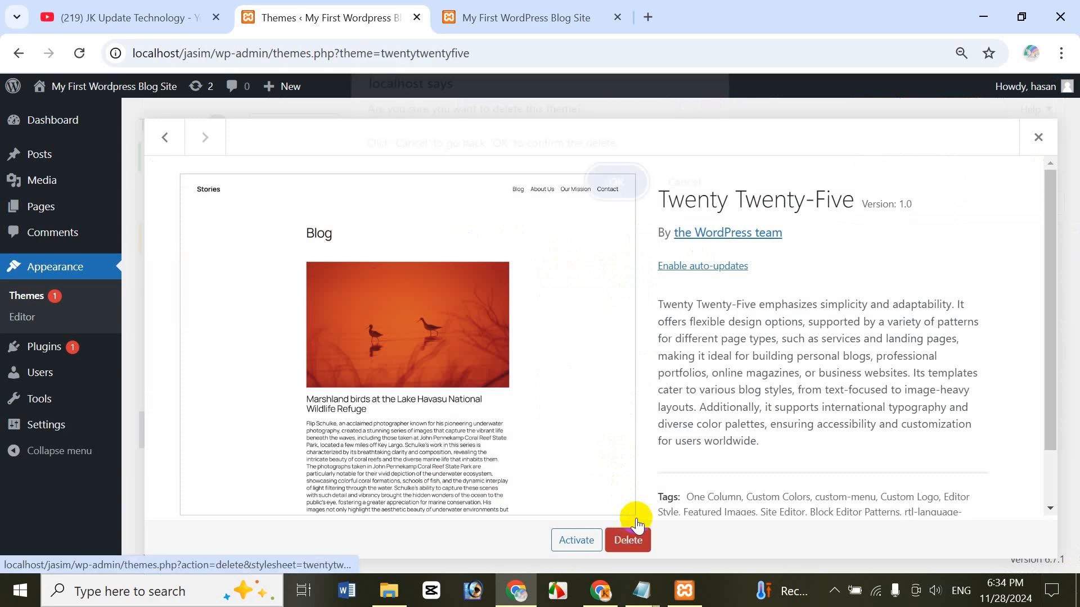
click(612, 186)
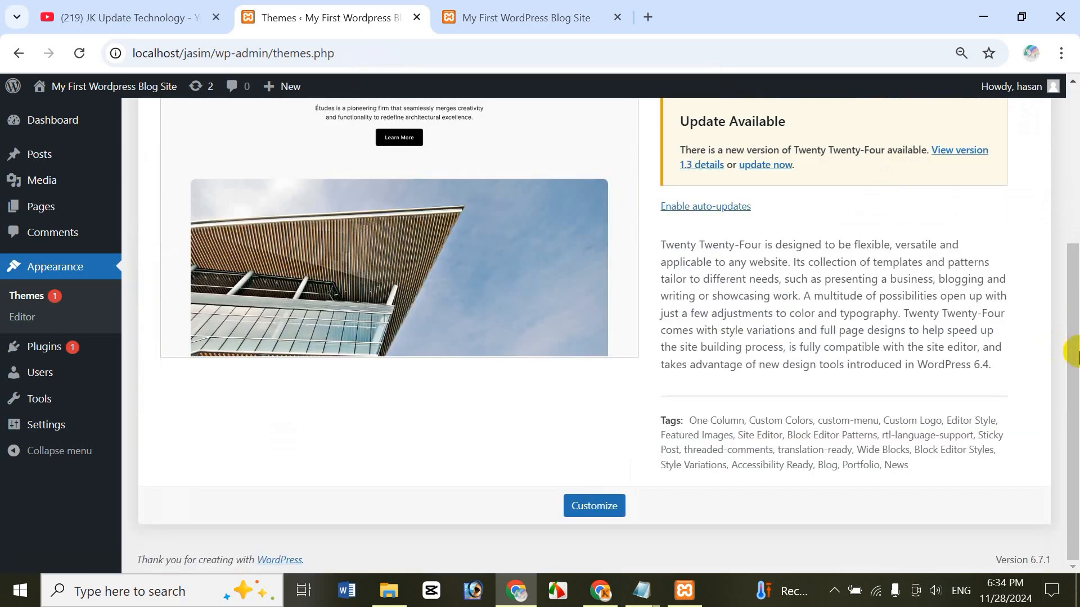
drag(1073, 352, 1074, 224)
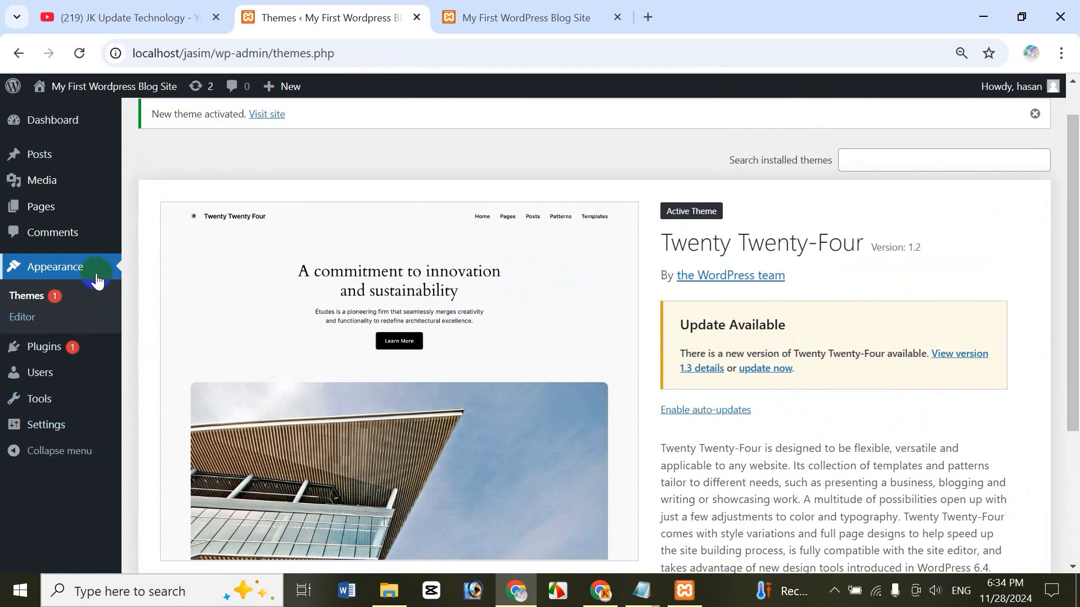
- Delete all installed plugins (Elementor, Elementor Pro, FakerPress and WP Reset) with one bulk action and confirm it
click(64, 349)
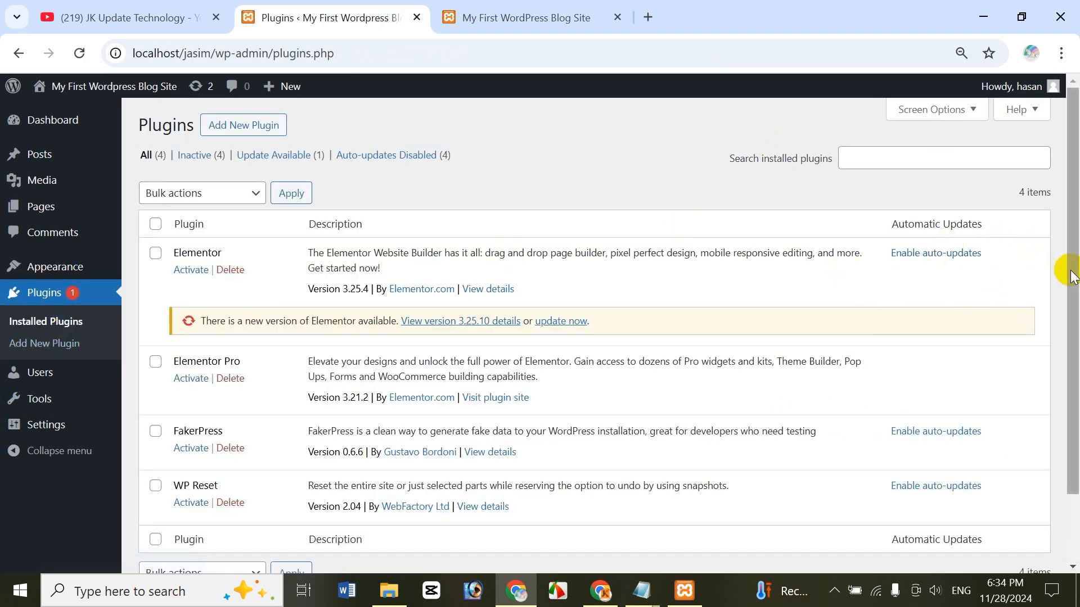
scroll(1075, 309, down, 2)
scroll(1074, 309, down, 2)
scroll(1068, 310, up, 1)
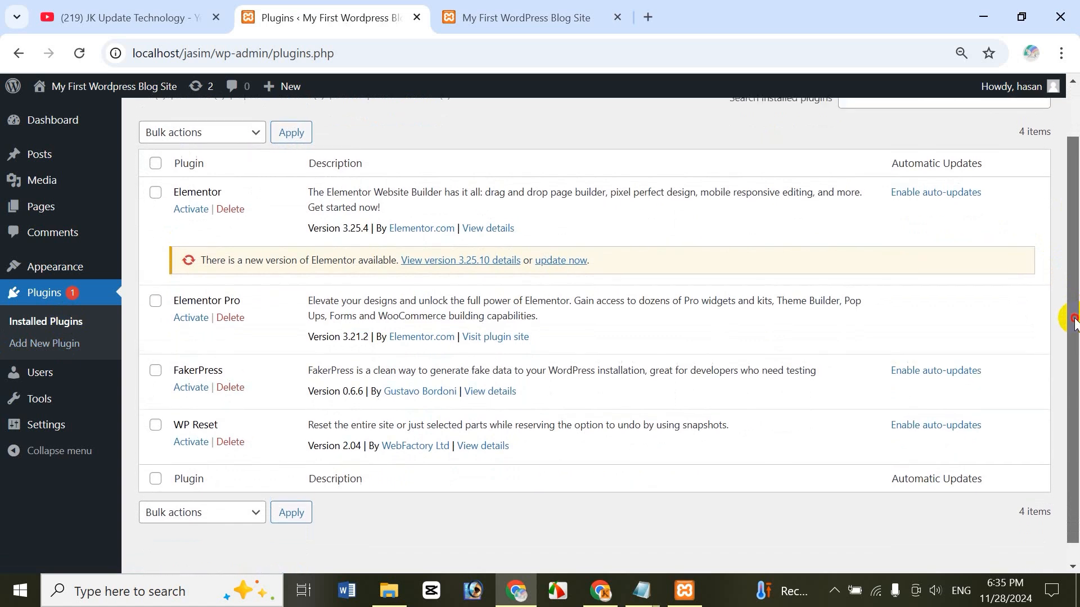
mouse_move(1074, 298)
mouse_down()
mouse_move(1074, 272)
mouse_move(1068, 282)
mouse_up()
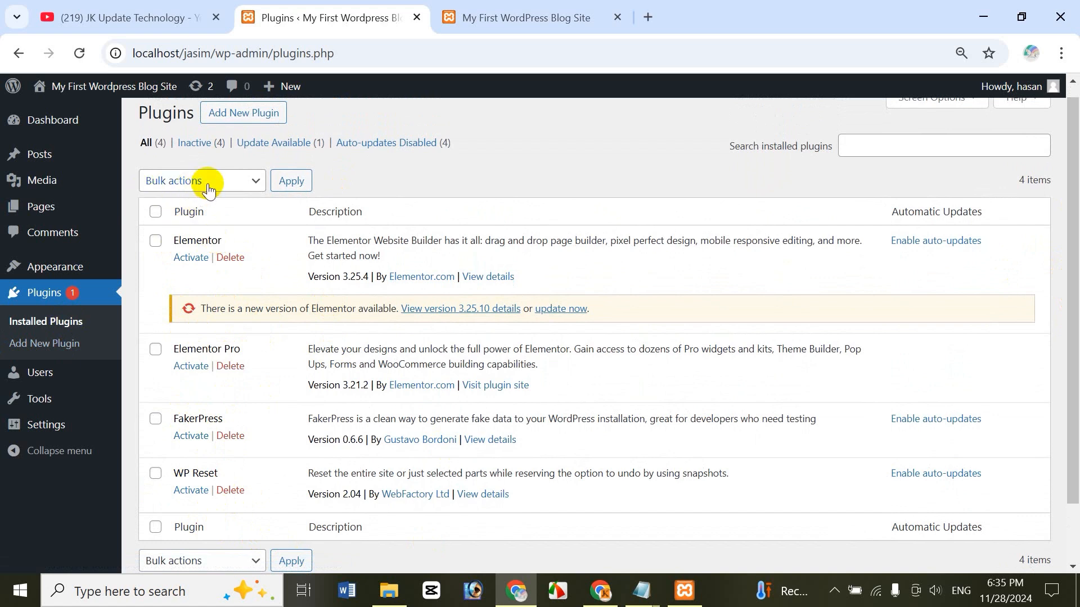
click(154, 214)
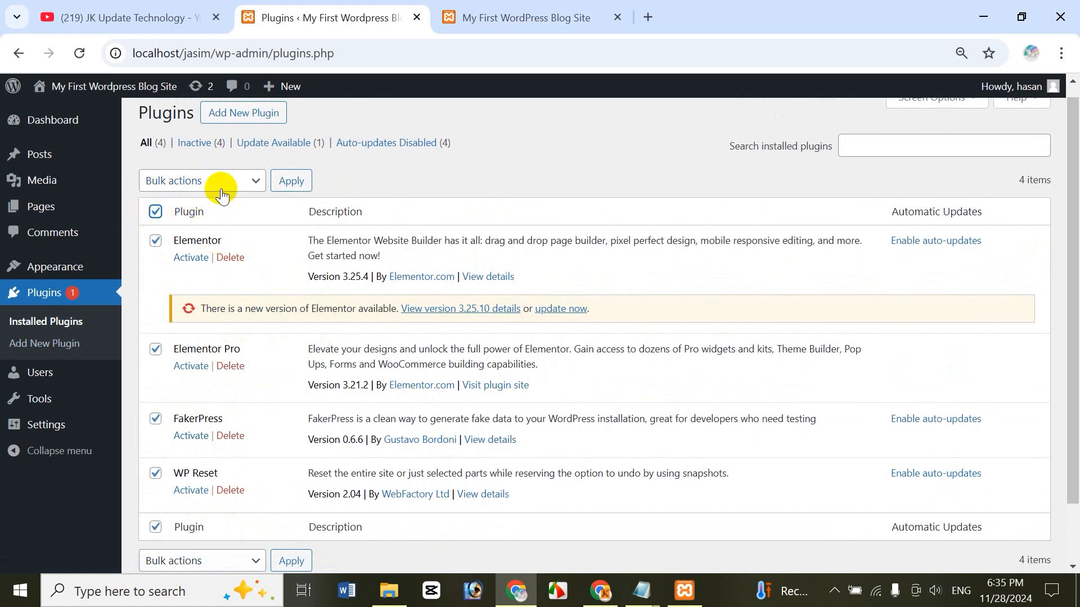
click(218, 183)
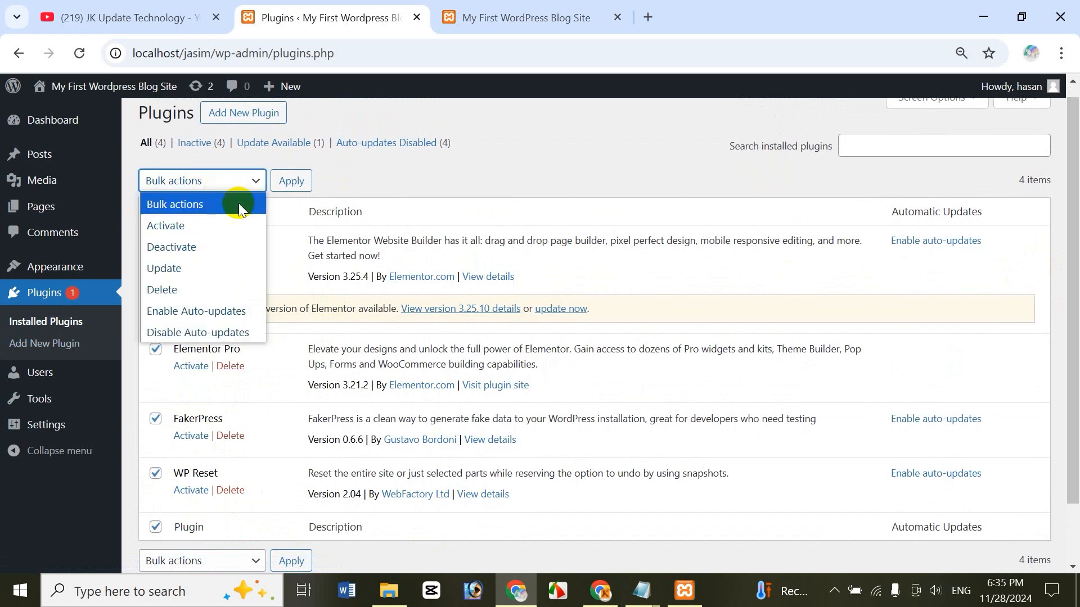
click(177, 288)
click(291, 181)
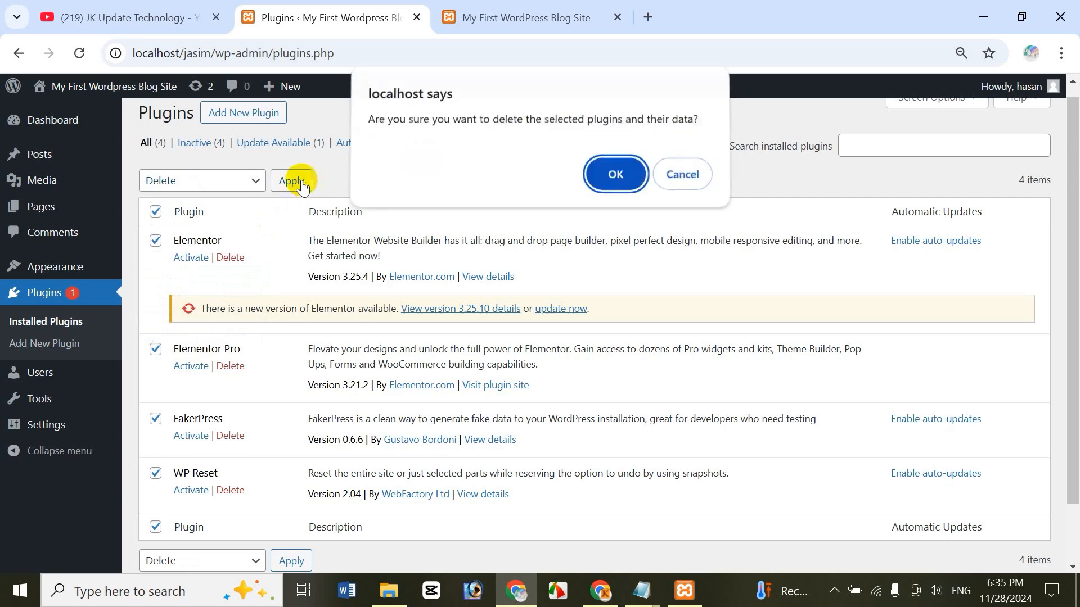
click(593, 173)
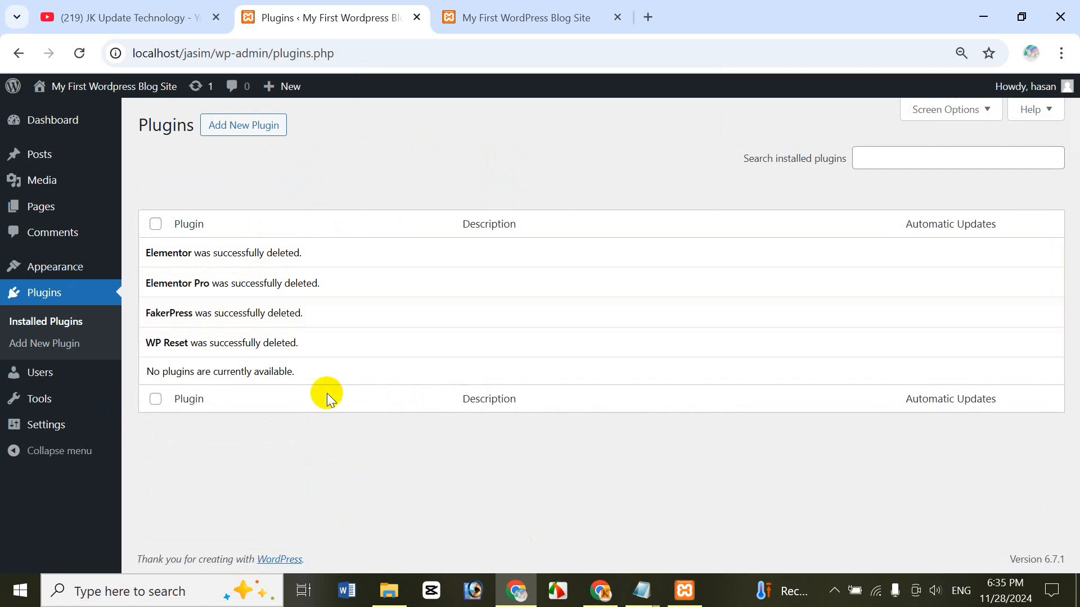
- Set the site title to "Landing Page App Mockup" in the general settings and save the changes
mouse_move(72, 409)
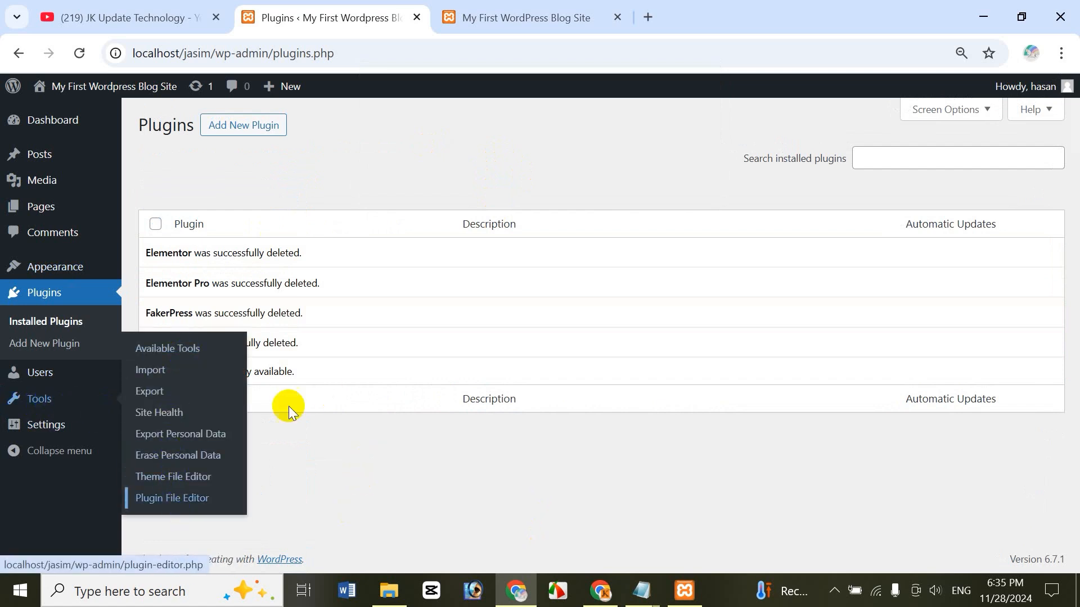
click(47, 437)
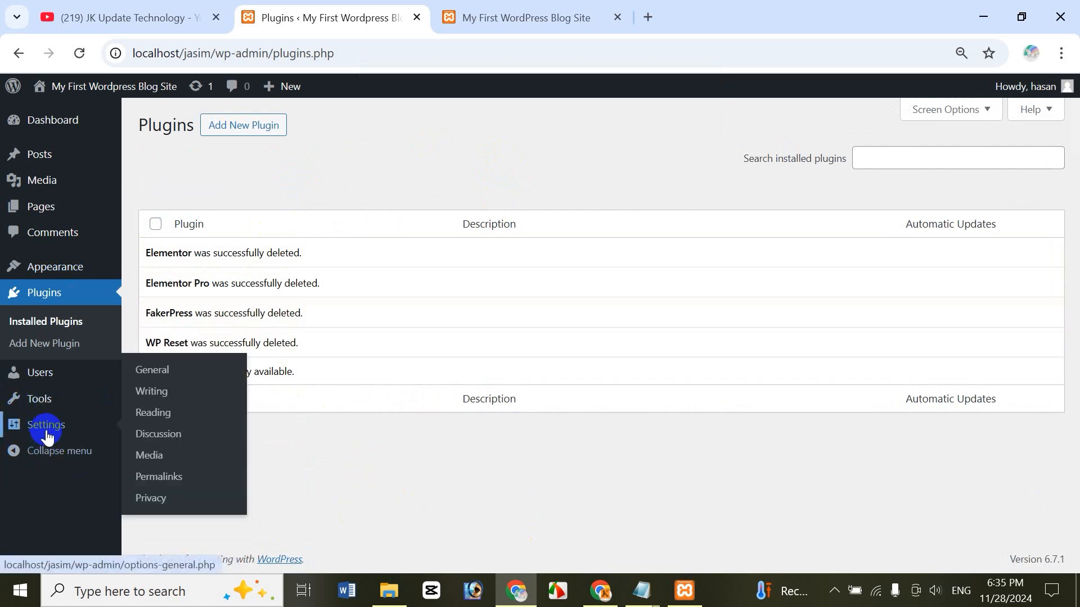
click(157, 375)
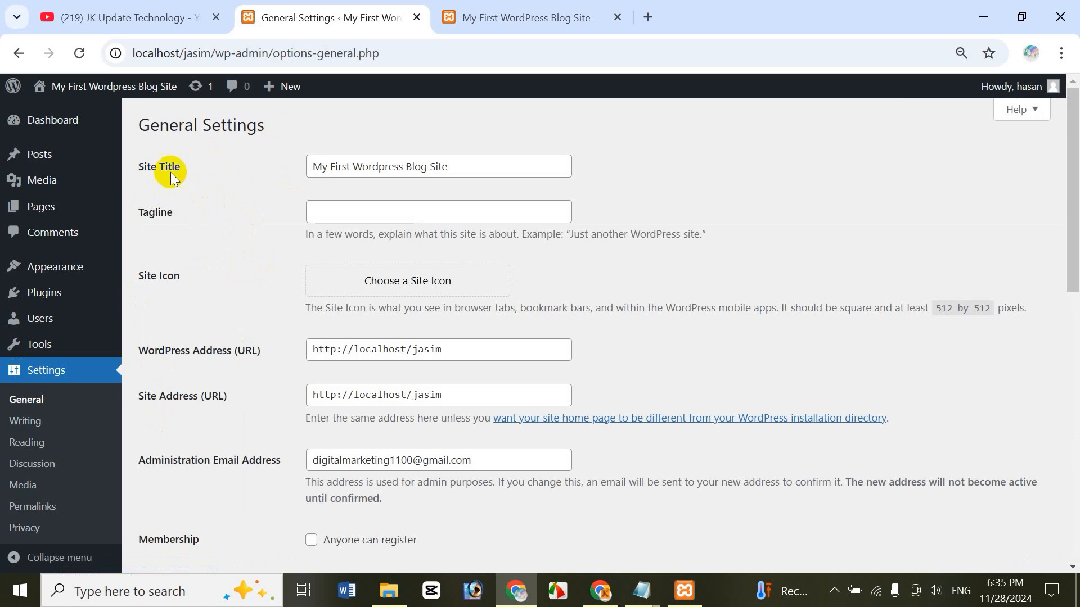
drag(509, 165, 248, 166)
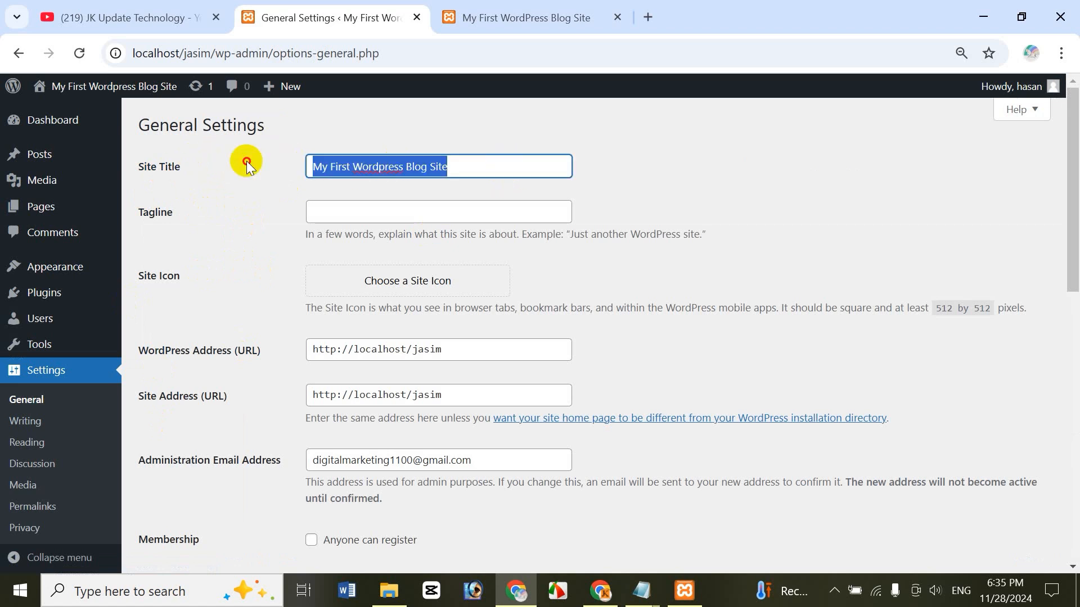
key(BackSpace)
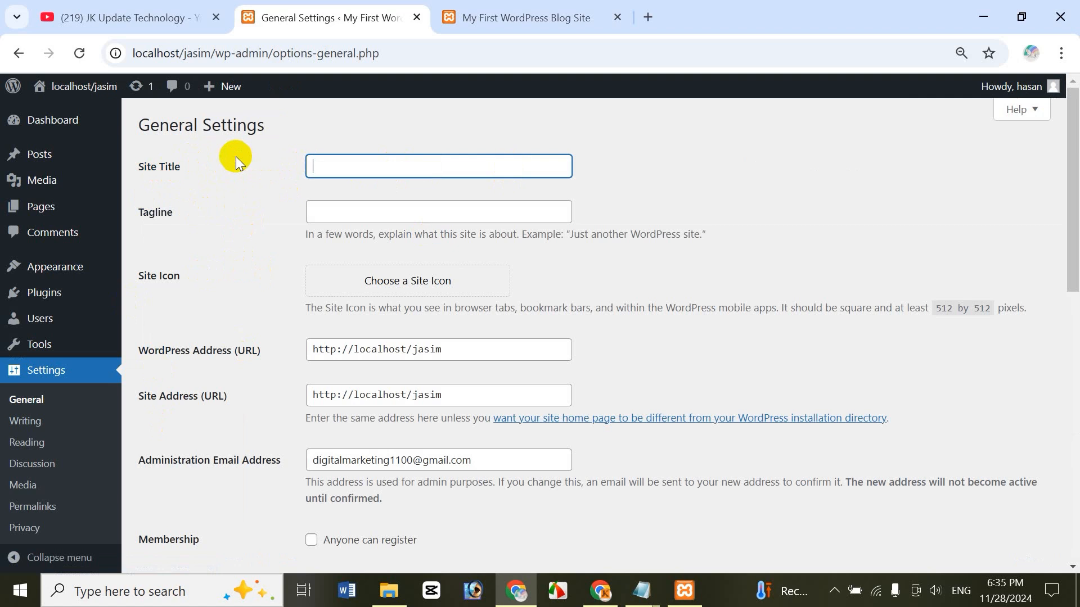
text(Lan)
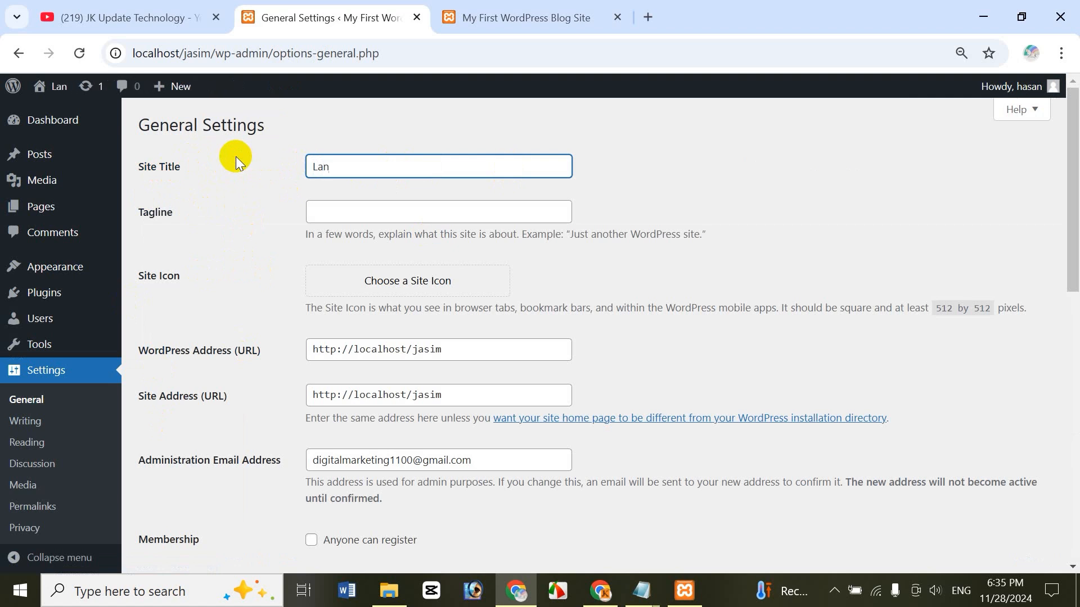
text(ding Page)
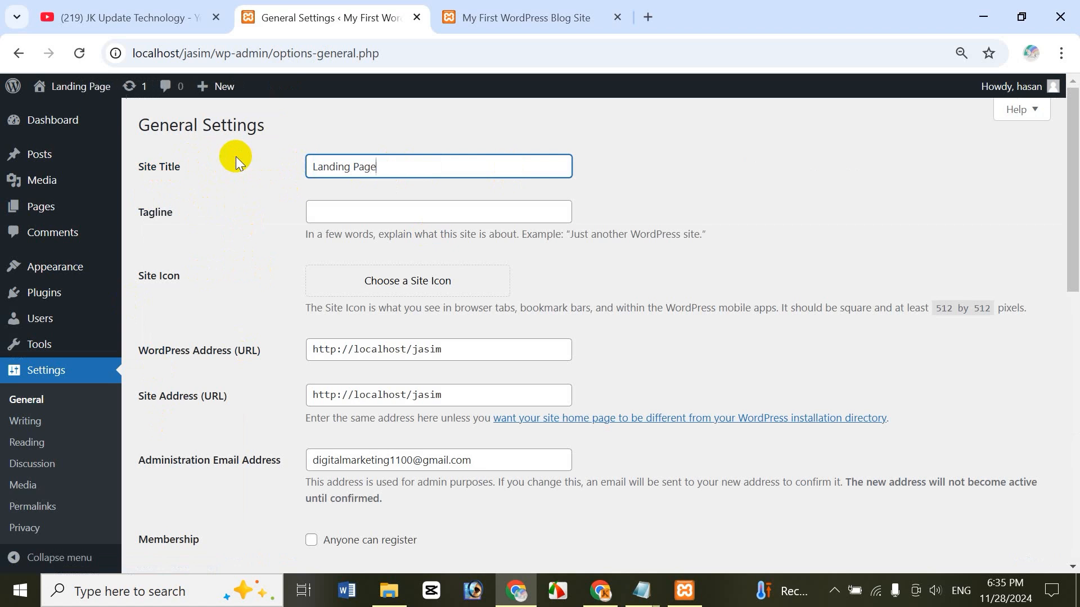
text( App Mo)
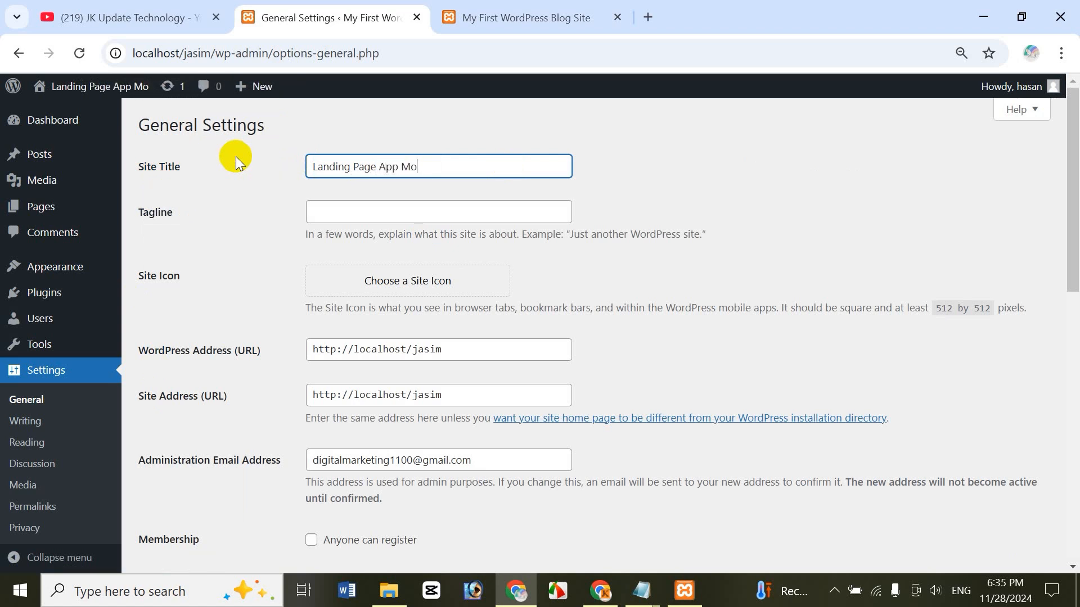
text(ckup)
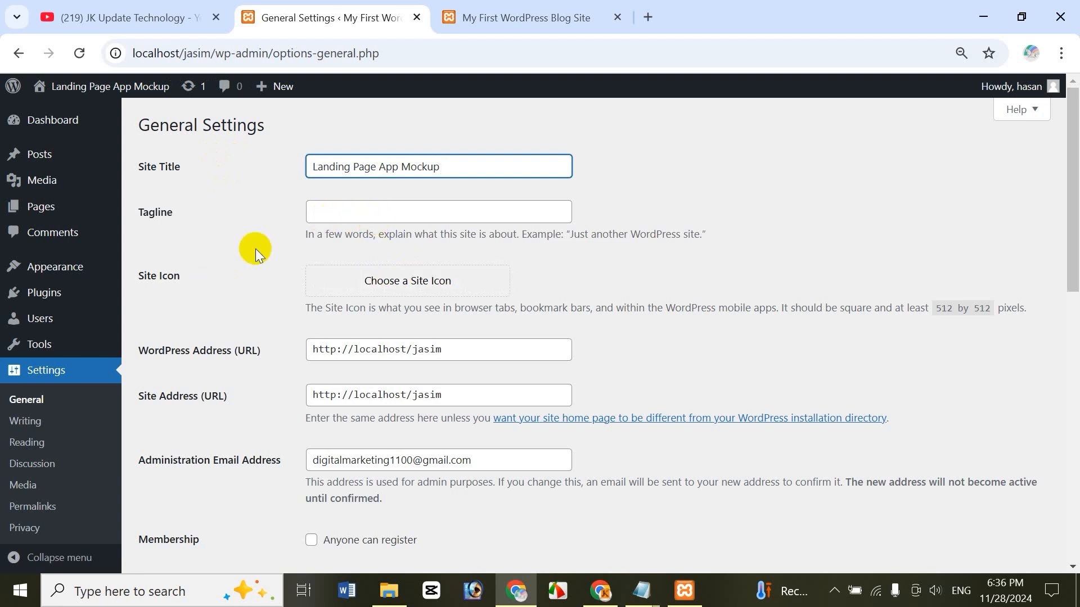
drag(1069, 262, 1075, 545)
click(198, 499)
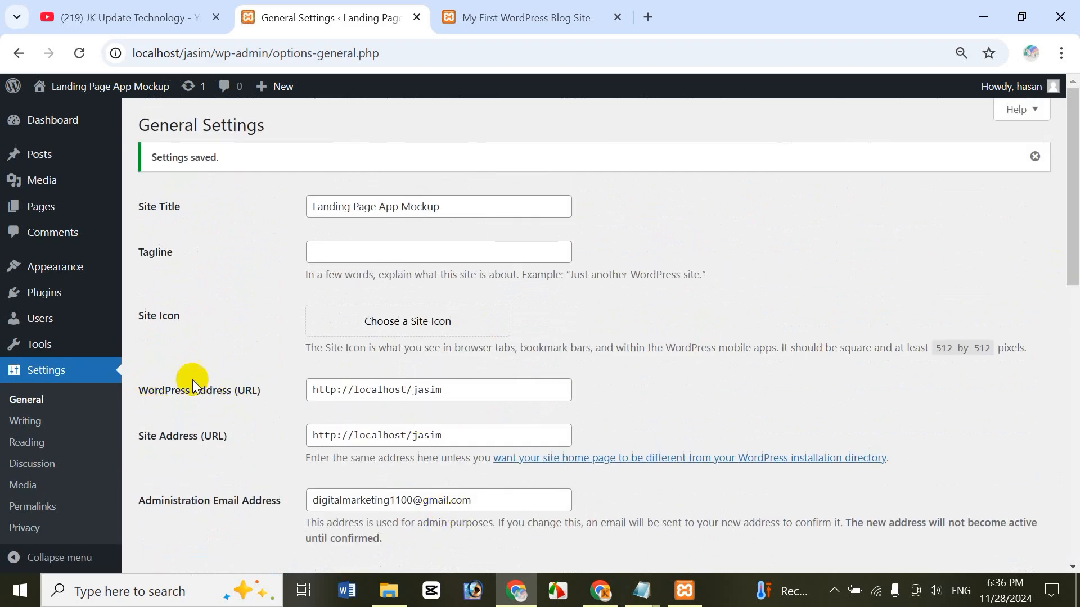
- Review the site's writing settings and reading settings, including the search engine visibility option
click(25, 422)
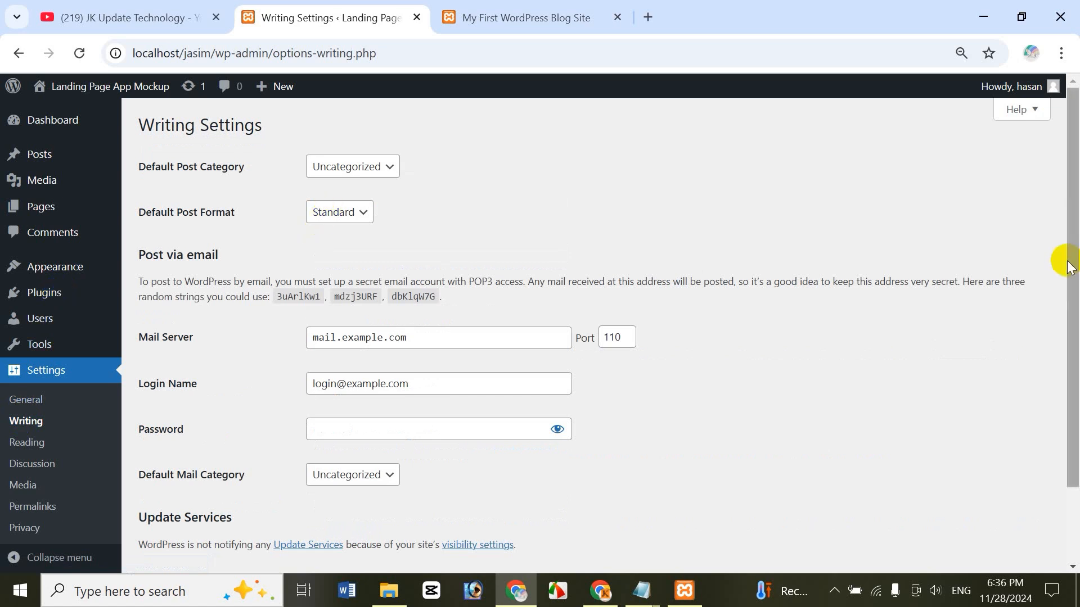
drag(1073, 264, 1077, 239)
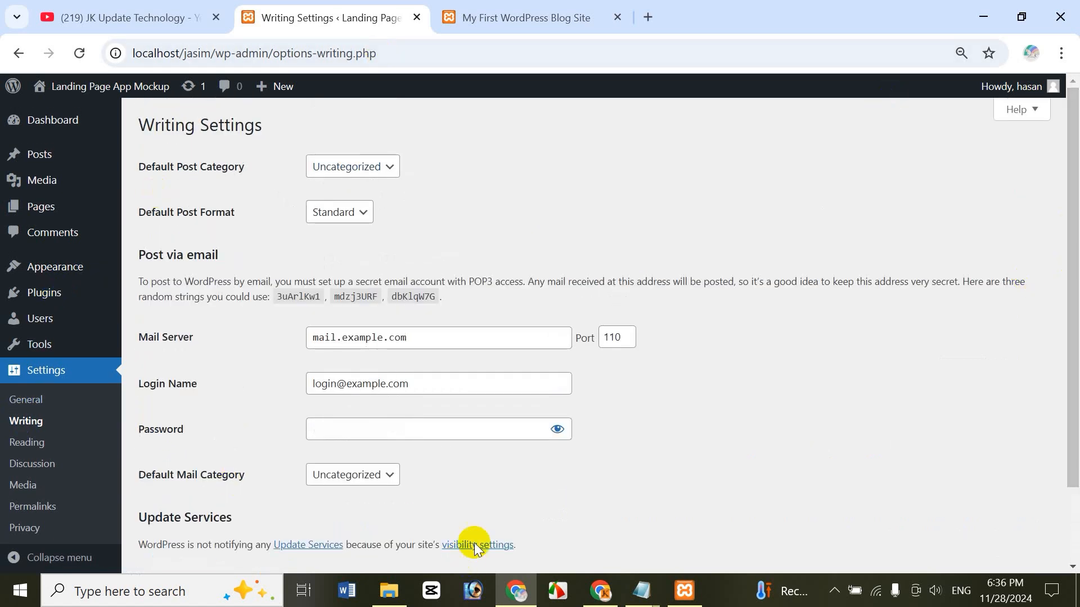
click(35, 444)
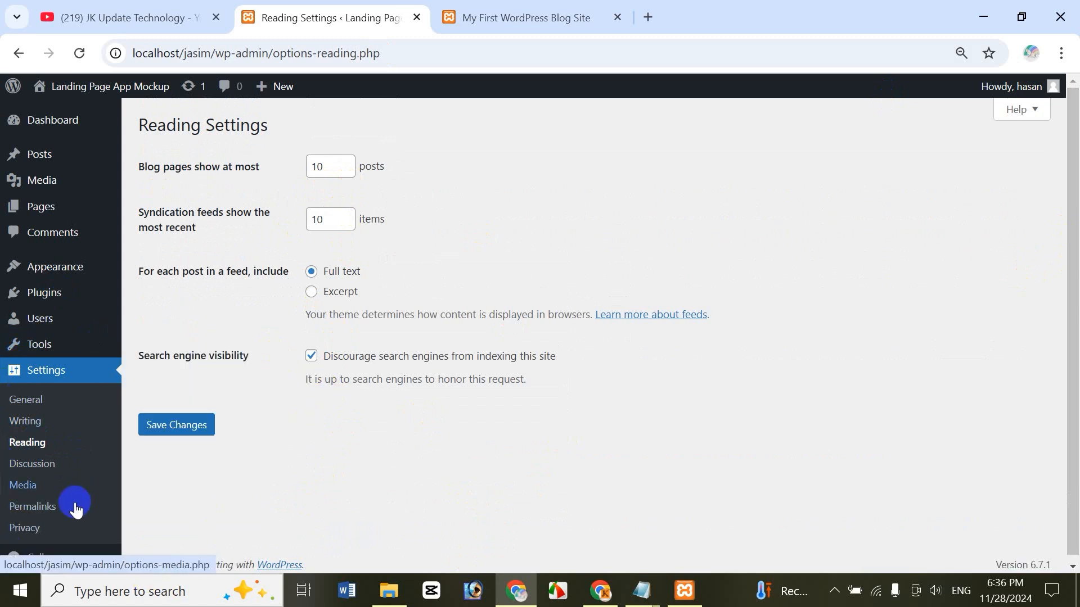
- Set the site's permalink structure to Post name and save the changes
click(48, 513)
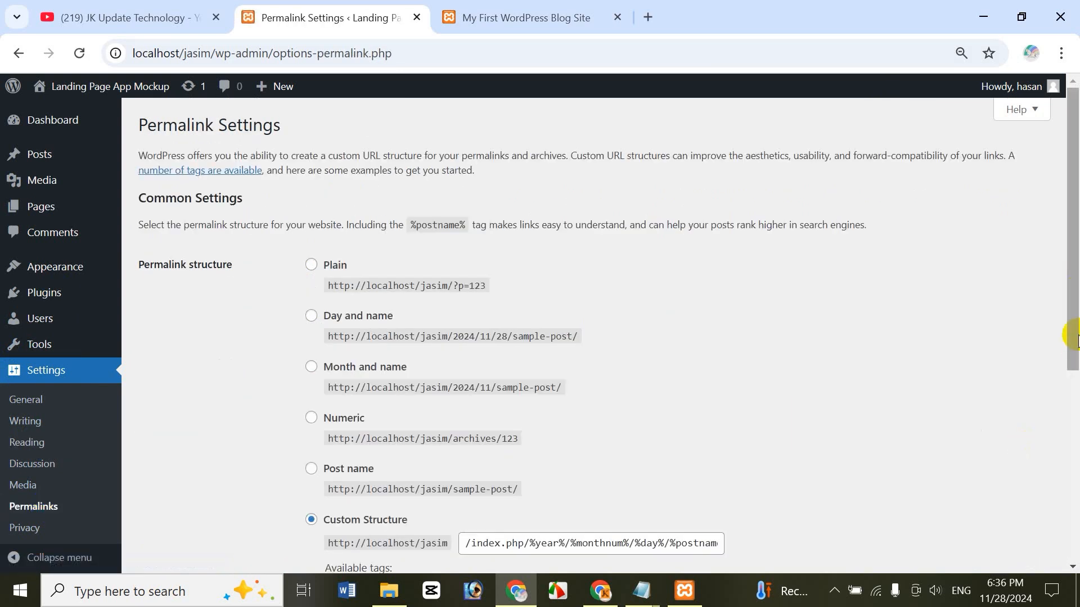
drag(1076, 337, 1070, 382)
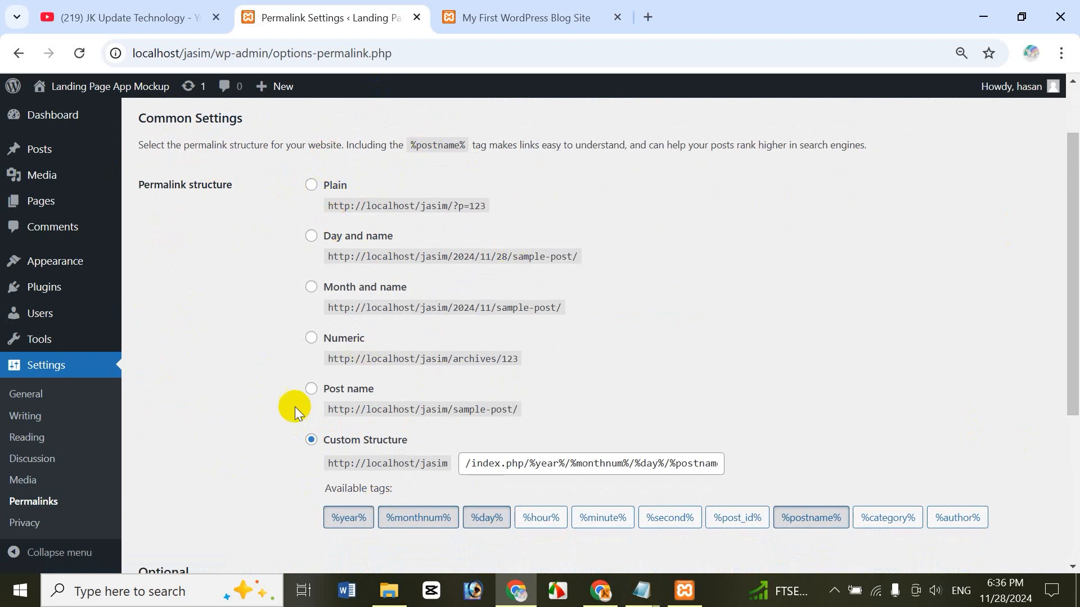
click(310, 390)
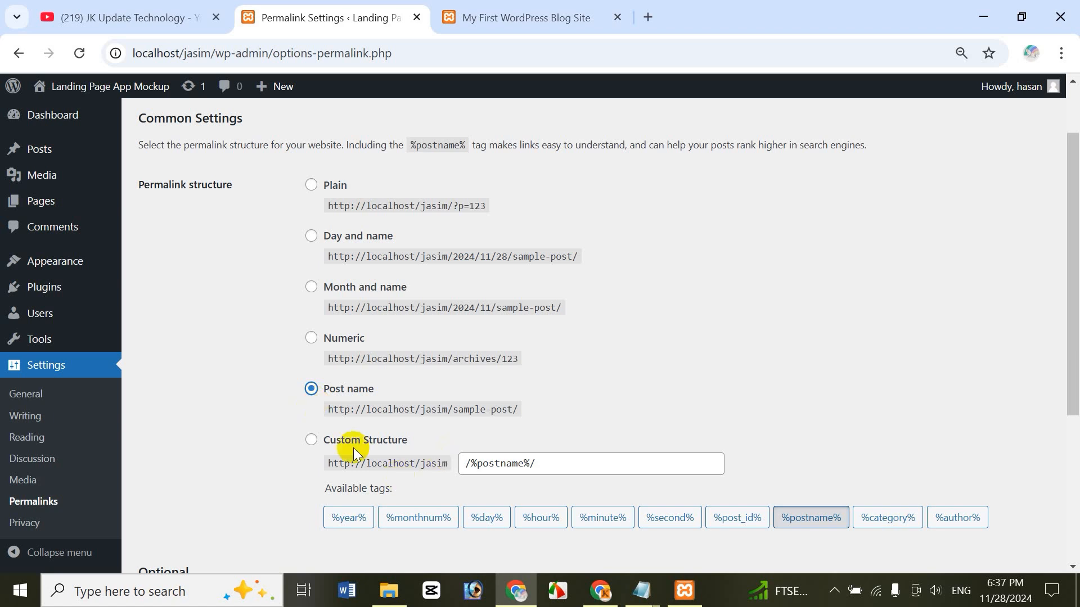
scroll(1070, 388, down, 5)
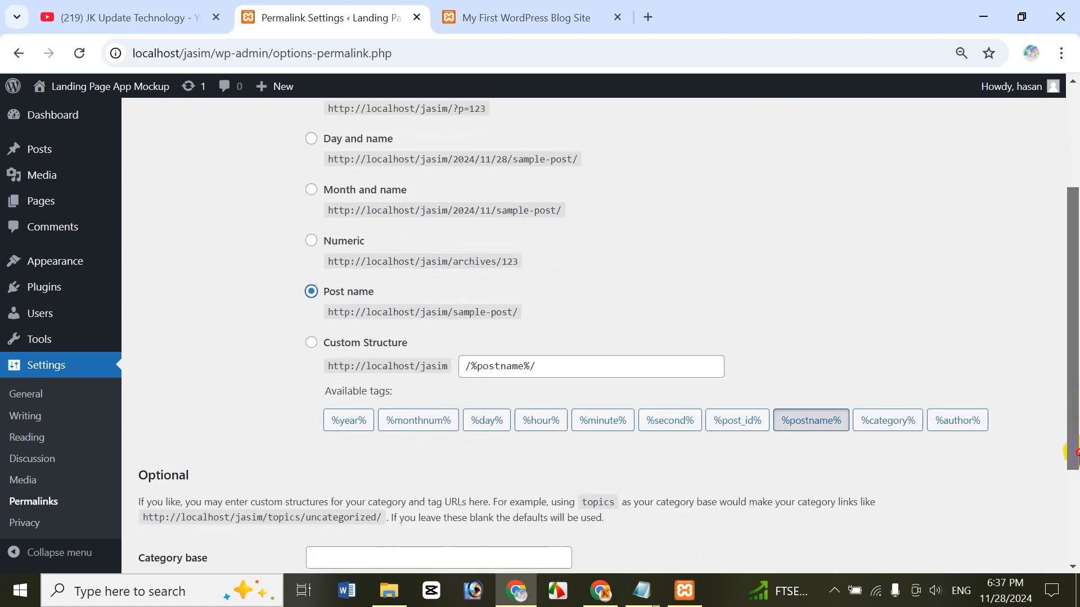
click(174, 495)
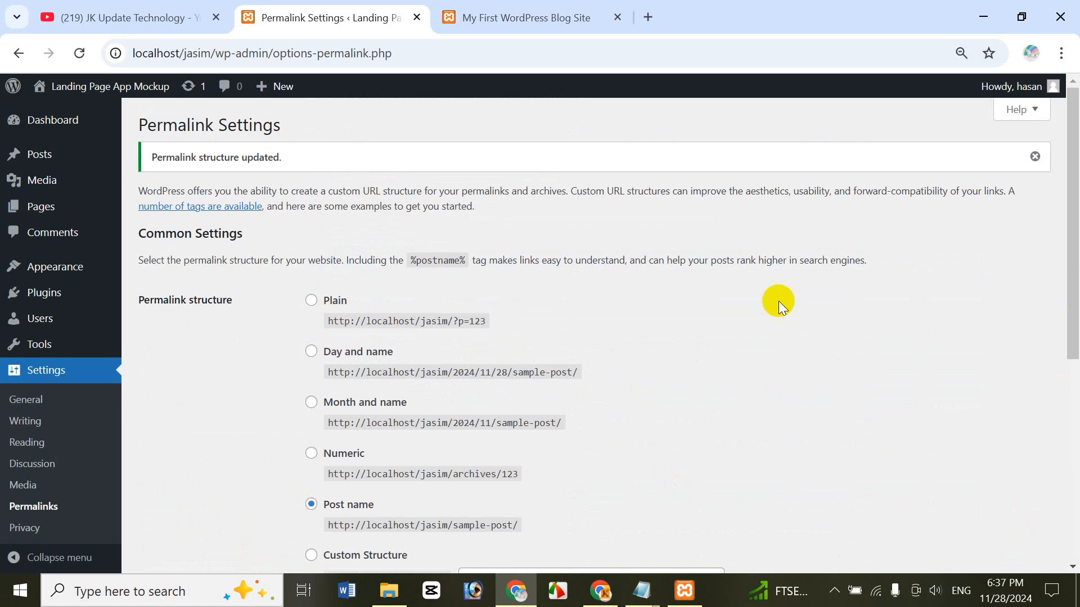
drag(1074, 304, 1074, 344)
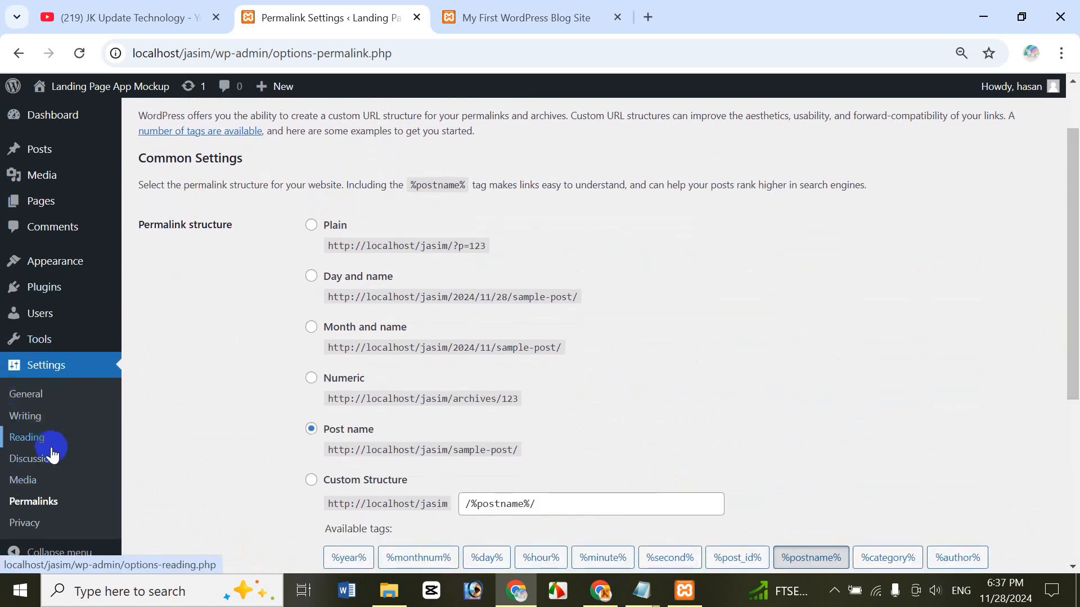
- Dismiss the dashboard's welcome panel and hide the Site Health Status, At a Glance, Activity, Quick Draft, and WordPress Events and News boxes
click(68, 118)
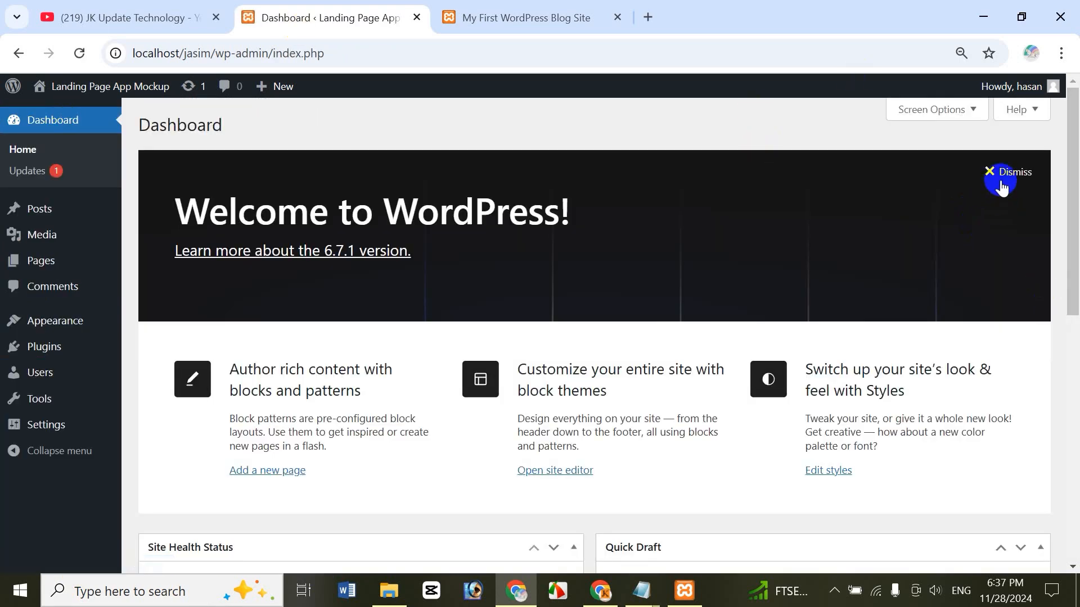
click(991, 176)
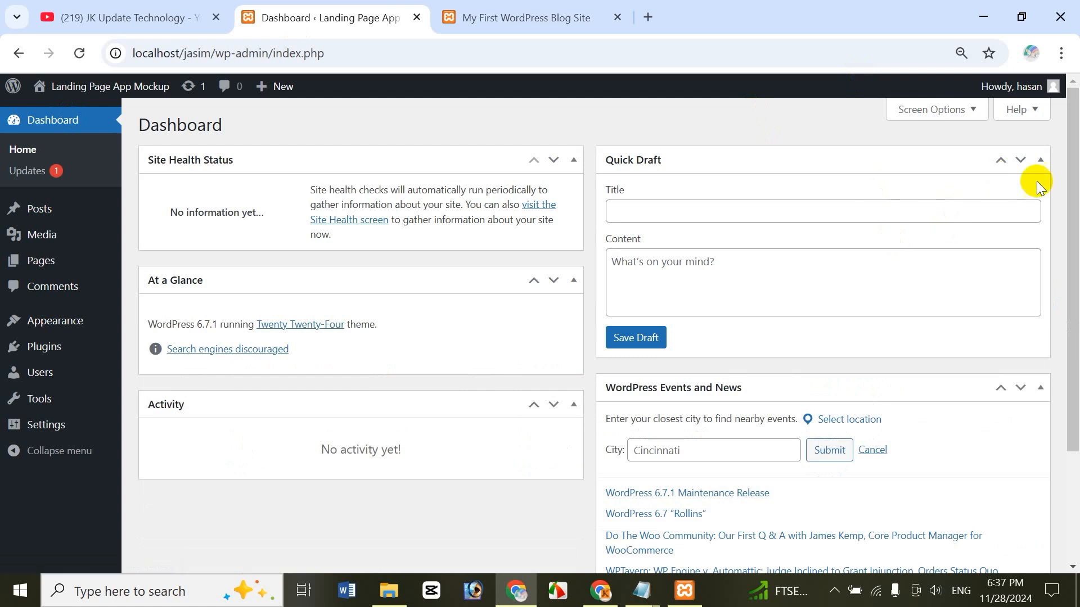
click(939, 112)
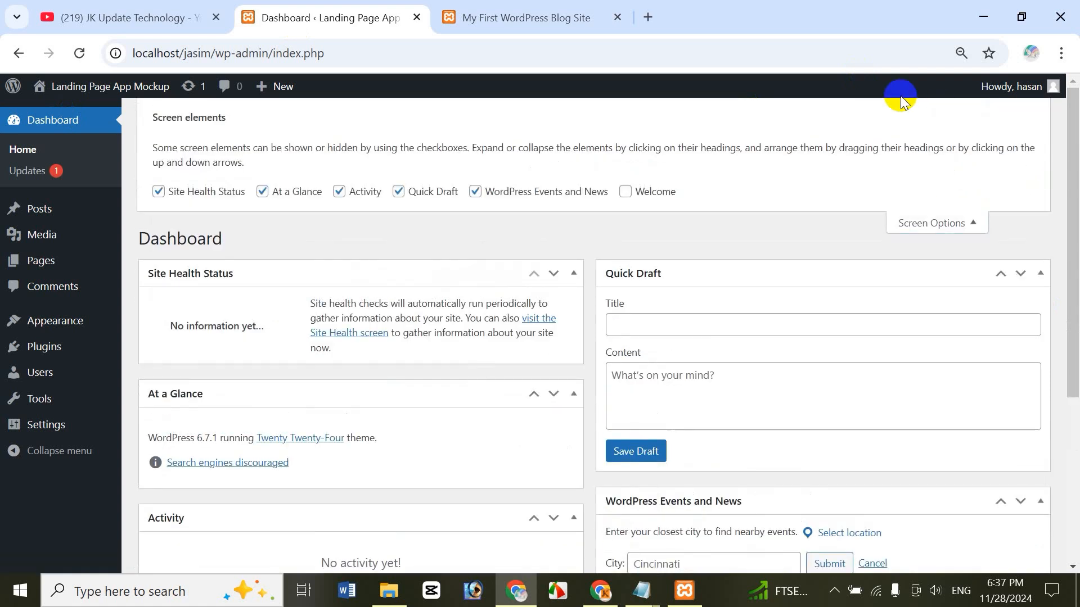
click(159, 193)
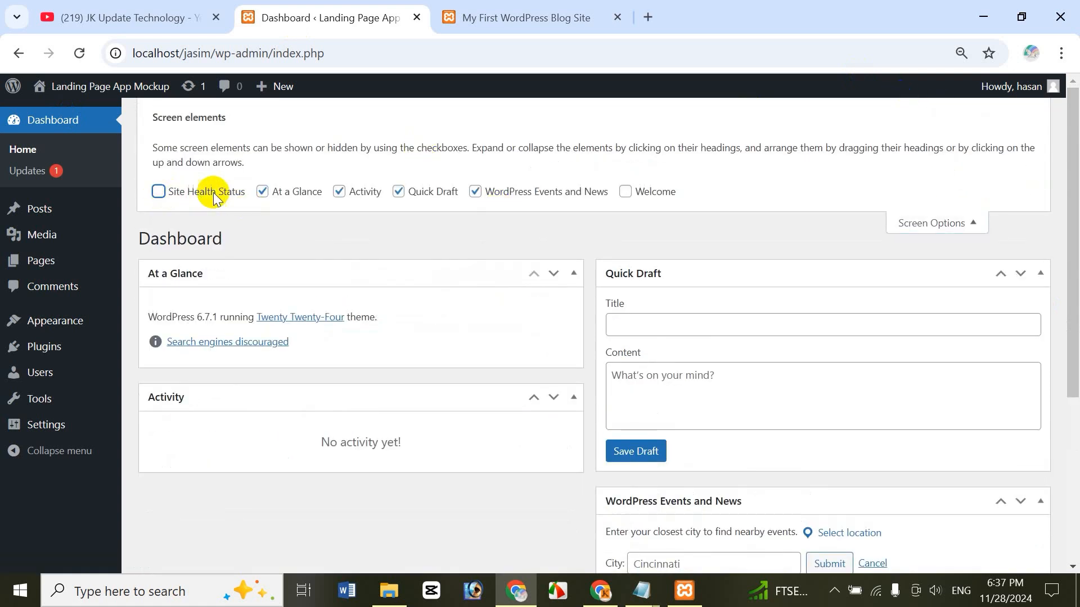
click(262, 192)
click(340, 192)
click(398, 192)
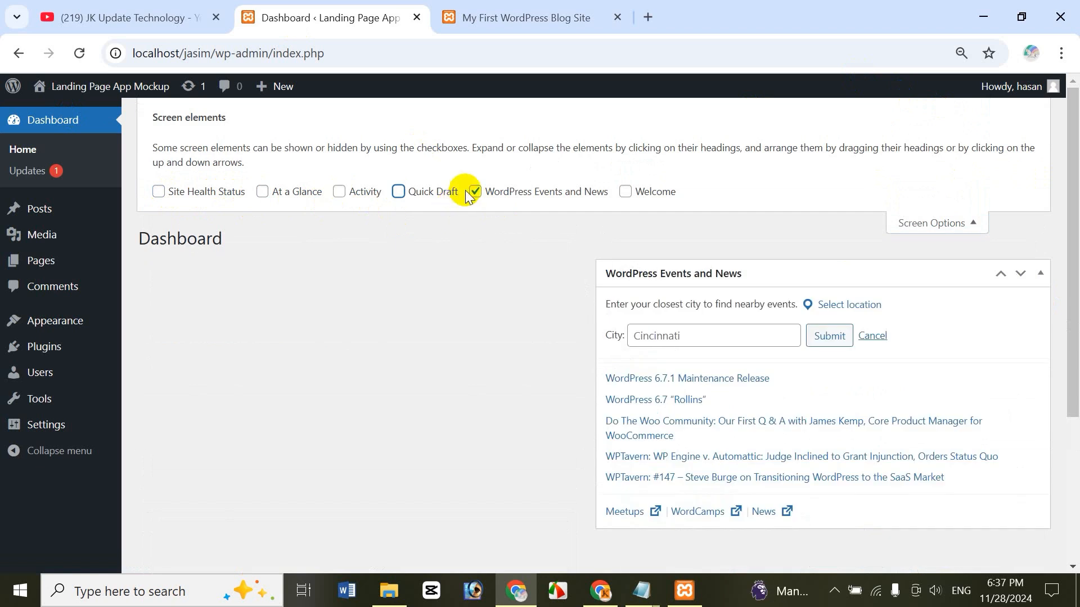
click(476, 192)
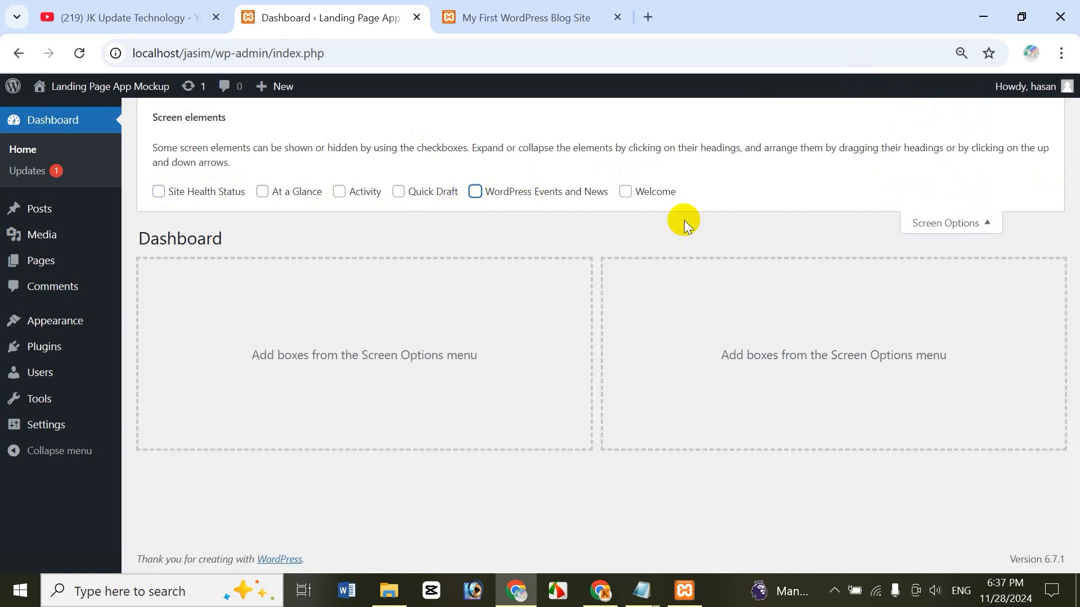
click(920, 224)
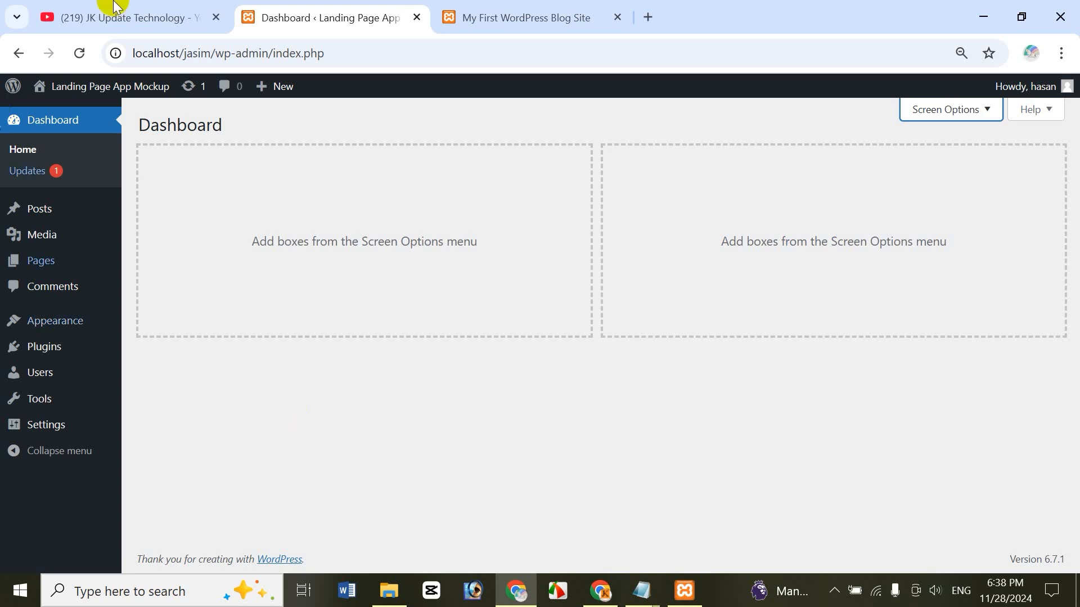
- Switch to the open YouTube page of the JK Update Technology channel and look over its videos
click(191, 17)
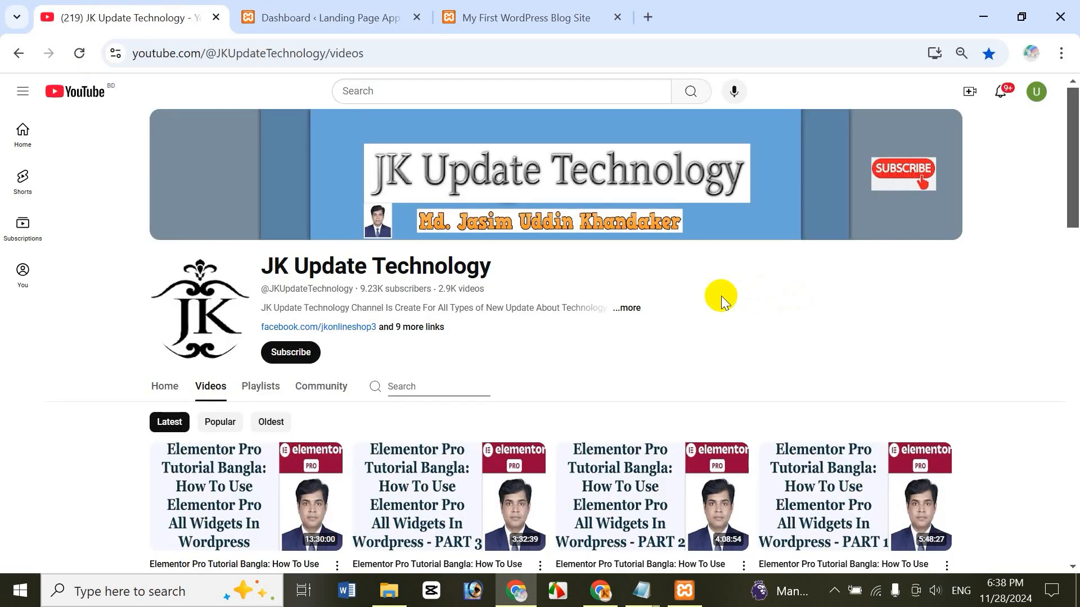